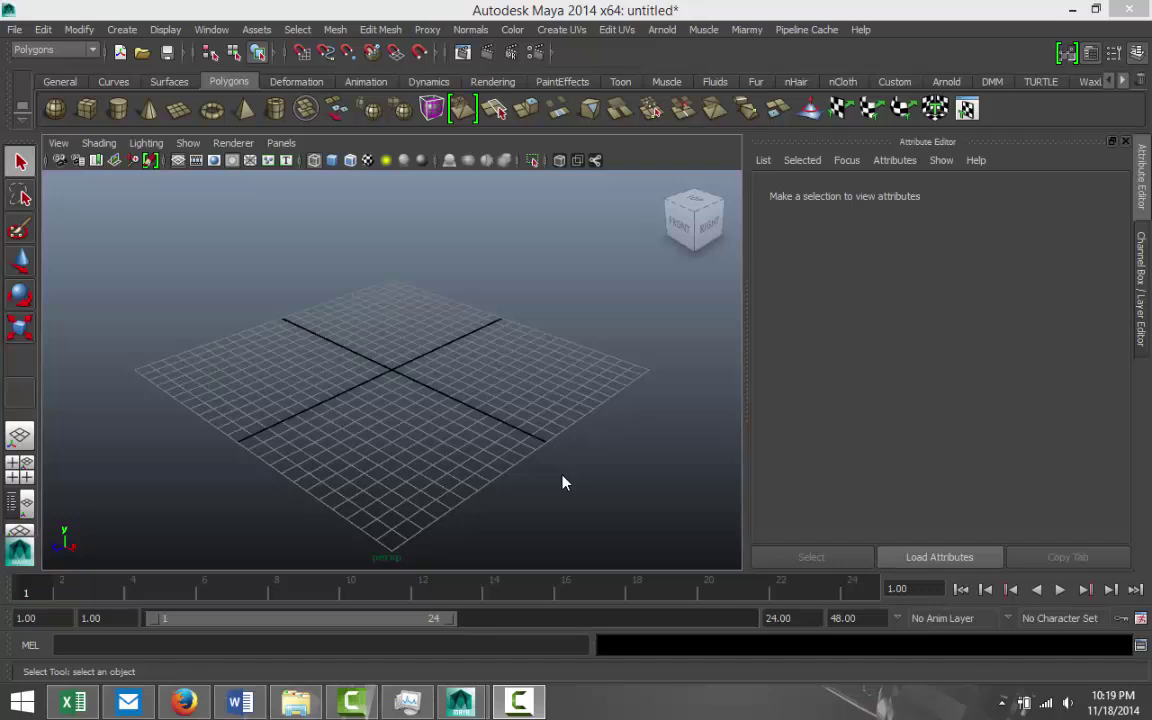
Step: Stretch a polygon plane across the whole grid and turn on shaded display with 5
left_click_drag(537, 489, 501, 455, "alt")
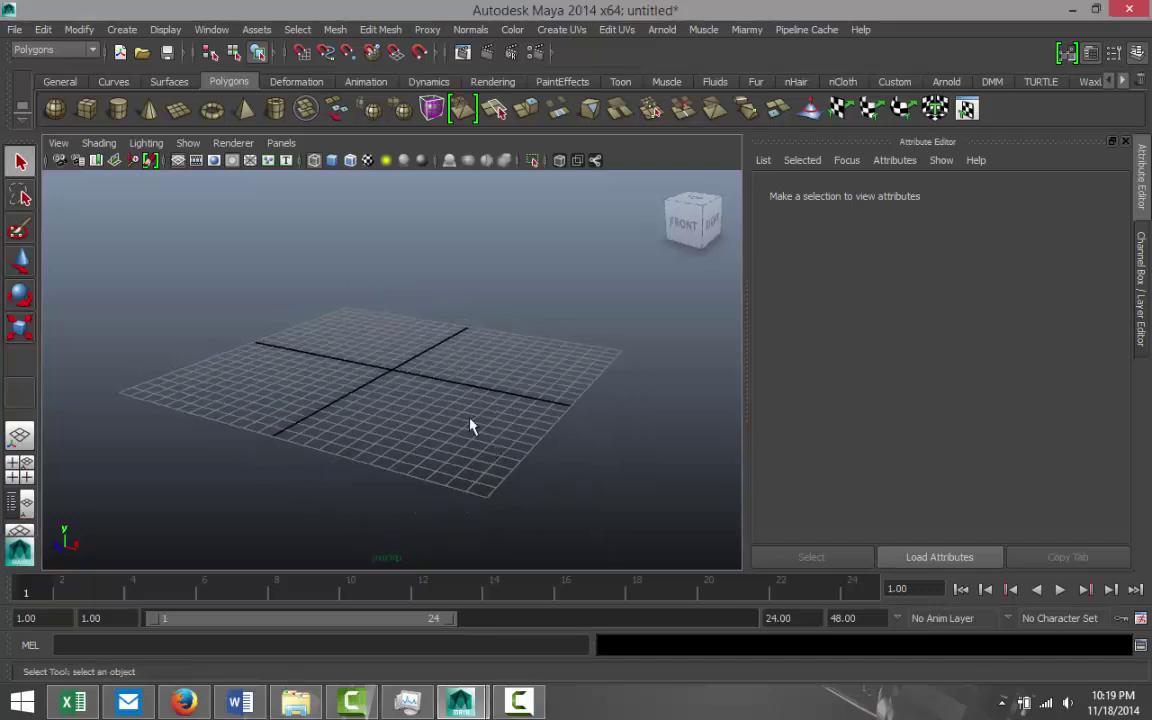
left_click_drag(449, 343, 478, 314, "alt")
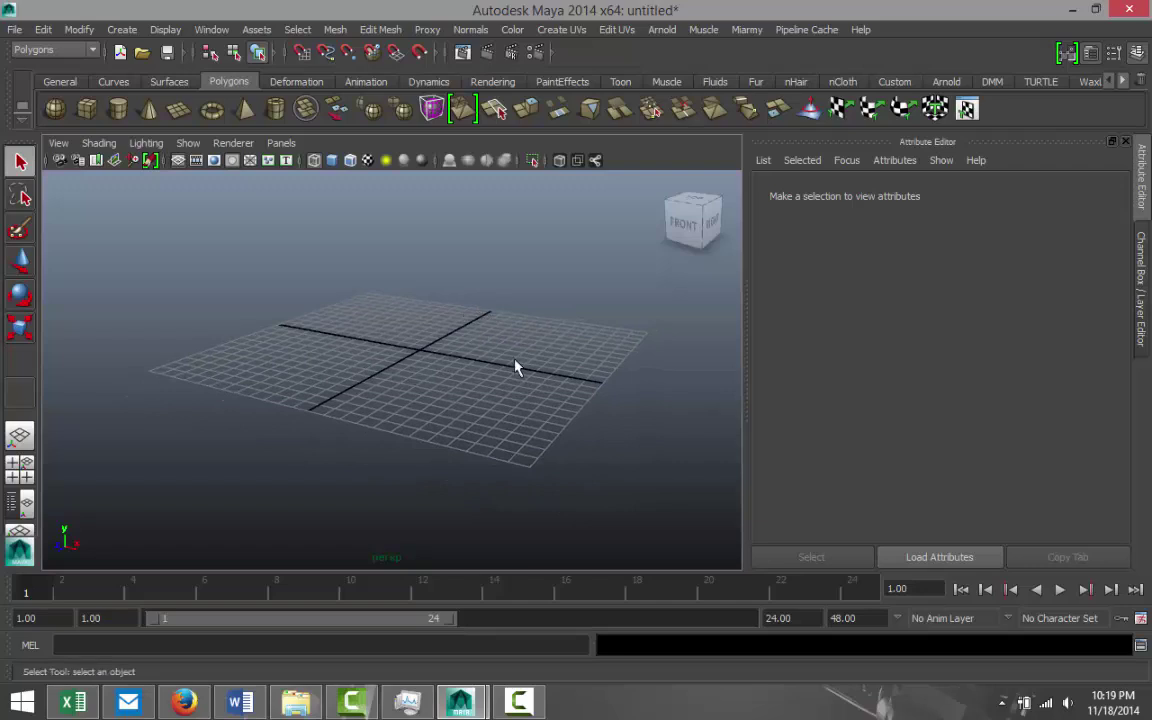
left_click_drag(517, 365, 518, 375, "alt")
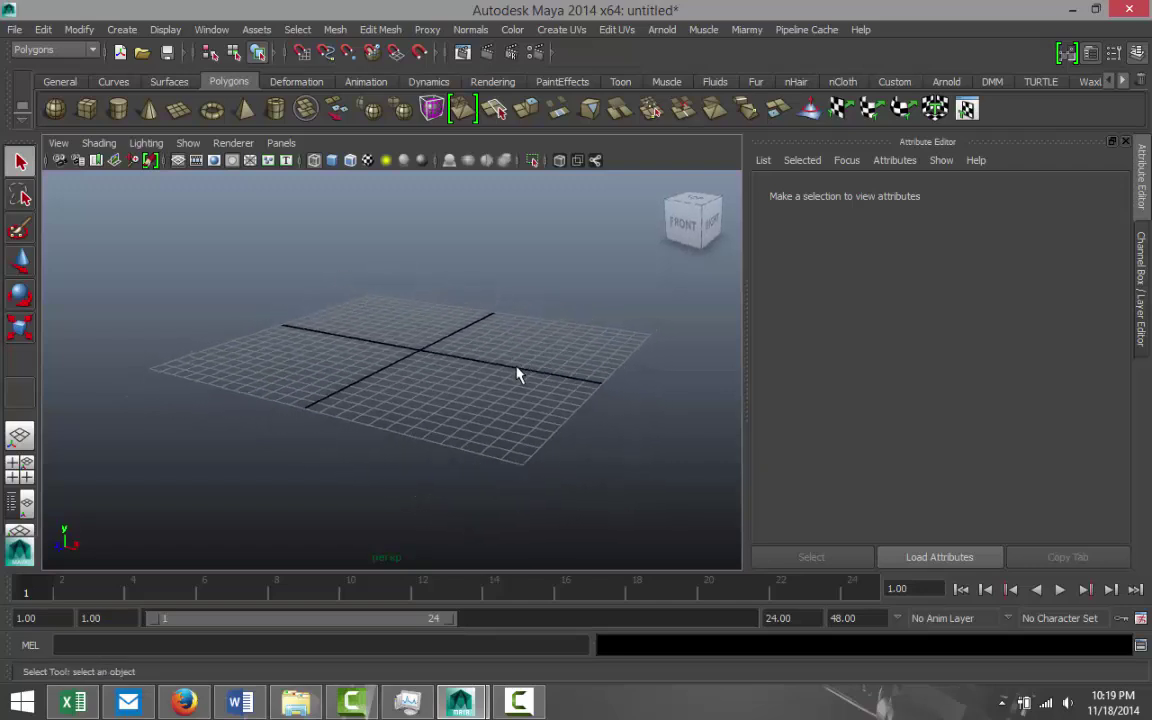
left_click_drag(569, 407, 545, 391, "alt")
right_click_drag(545, 391, 534, 413, "alt")
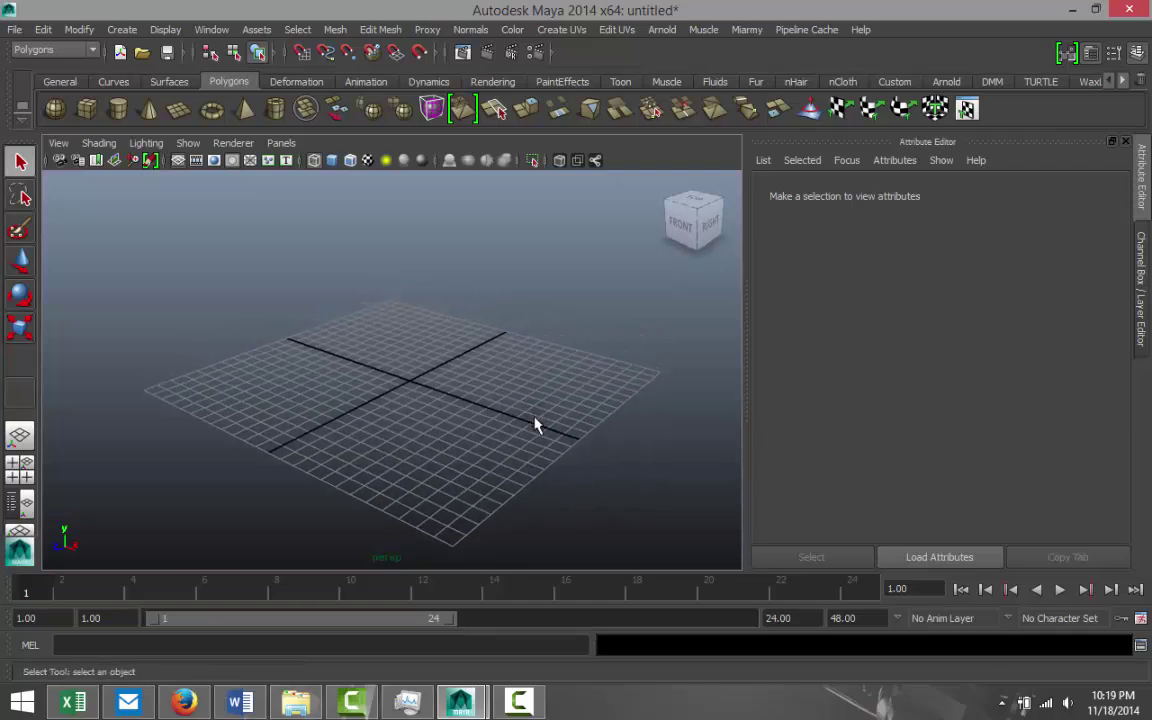
left_click_drag(548, 429, 561, 422, "alt")
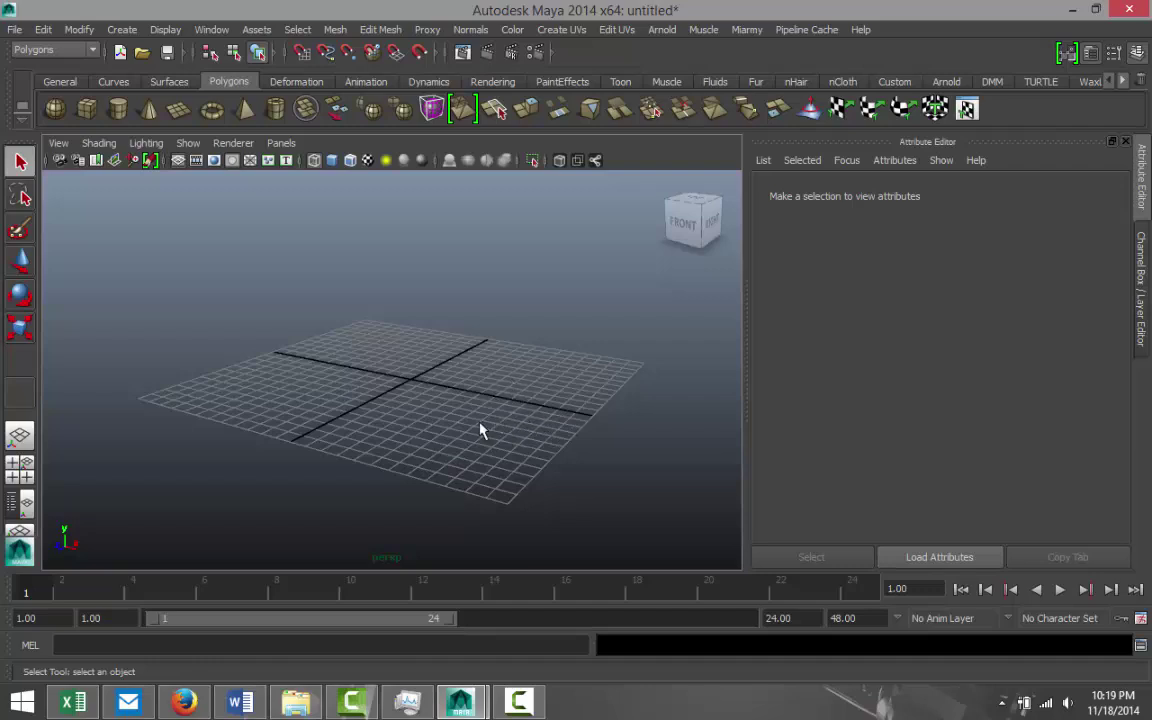
left_click_drag(487, 420, 468, 424, "alt")
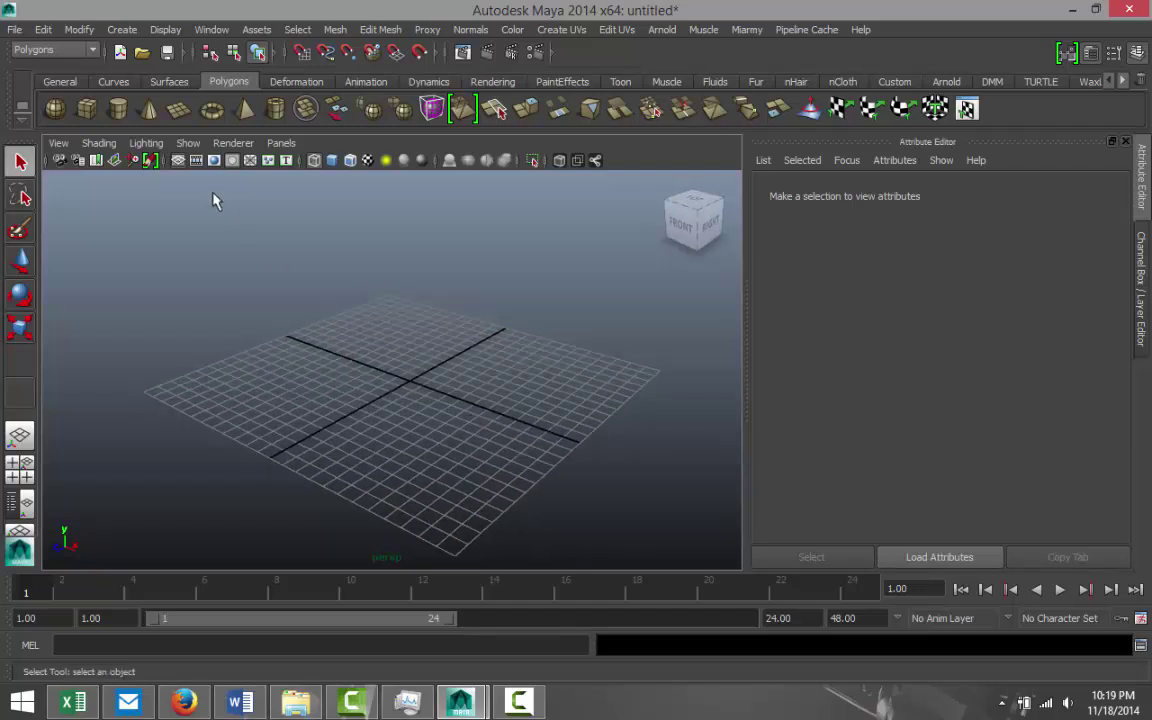
left_click(178, 110)
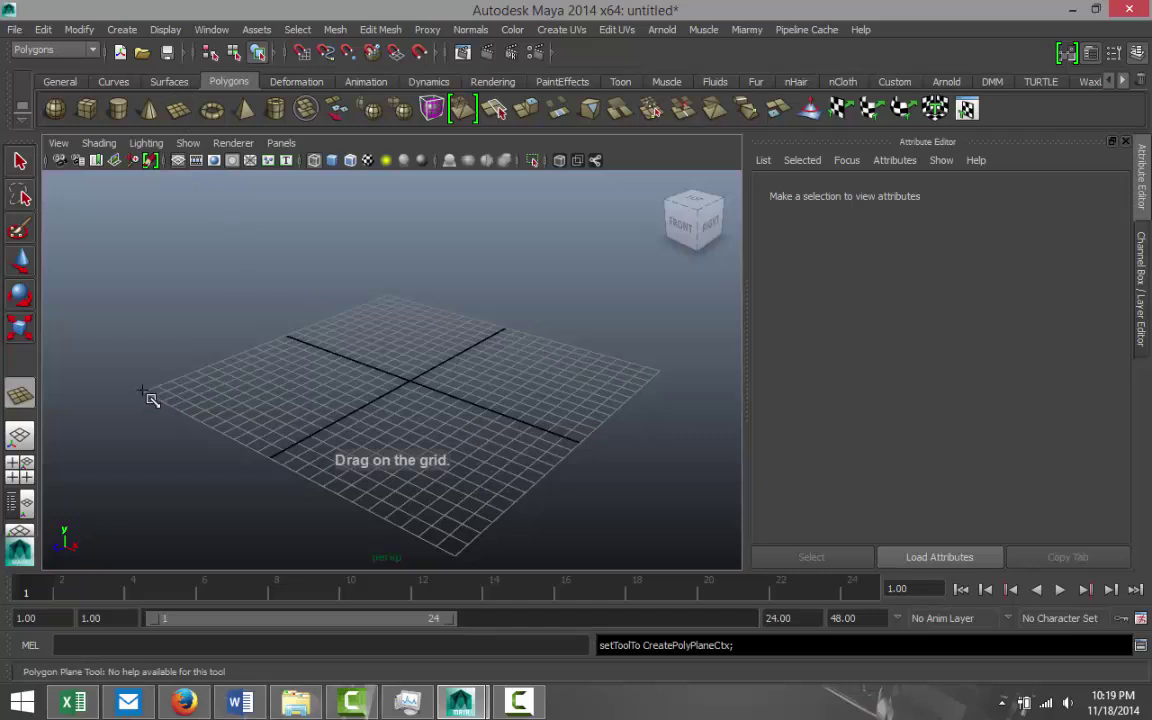
left_click_drag(149, 396, 185, 416)
left_click_drag(270, 468, 662, 380)
key("5")
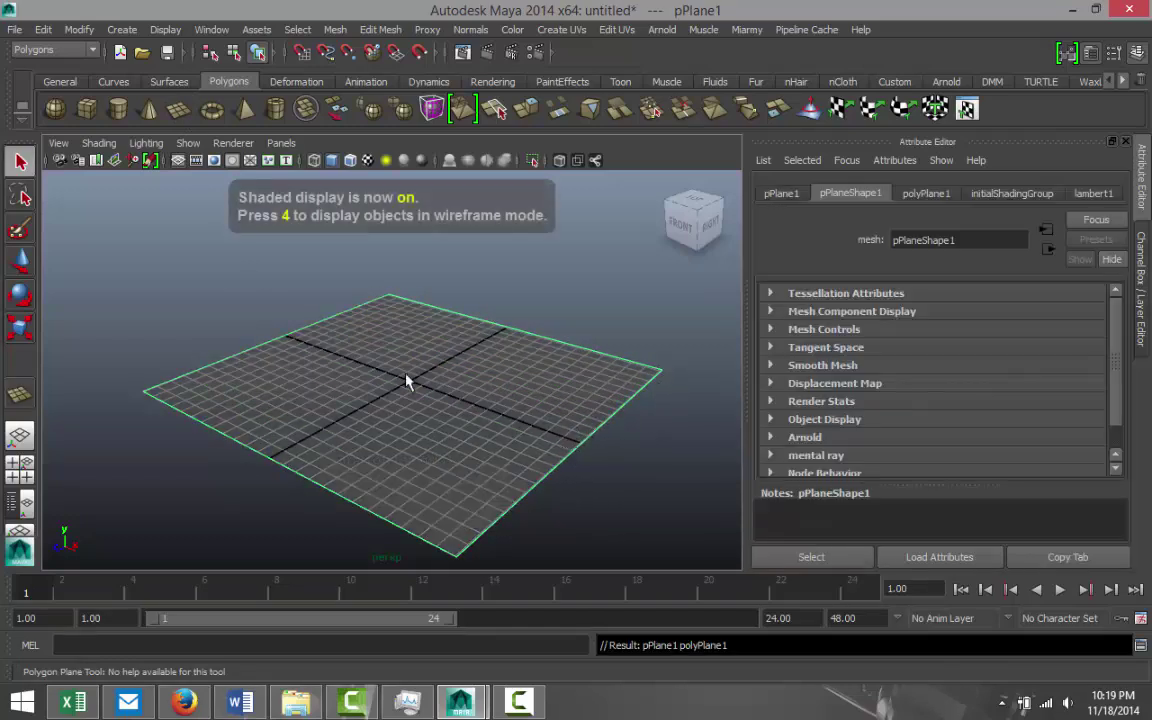
Step: Place a short cylinder, a cube and a small pyramid on the plane
left_click(117, 108)
left_click_drag(311, 391, 322, 300)
left_click(87, 108)
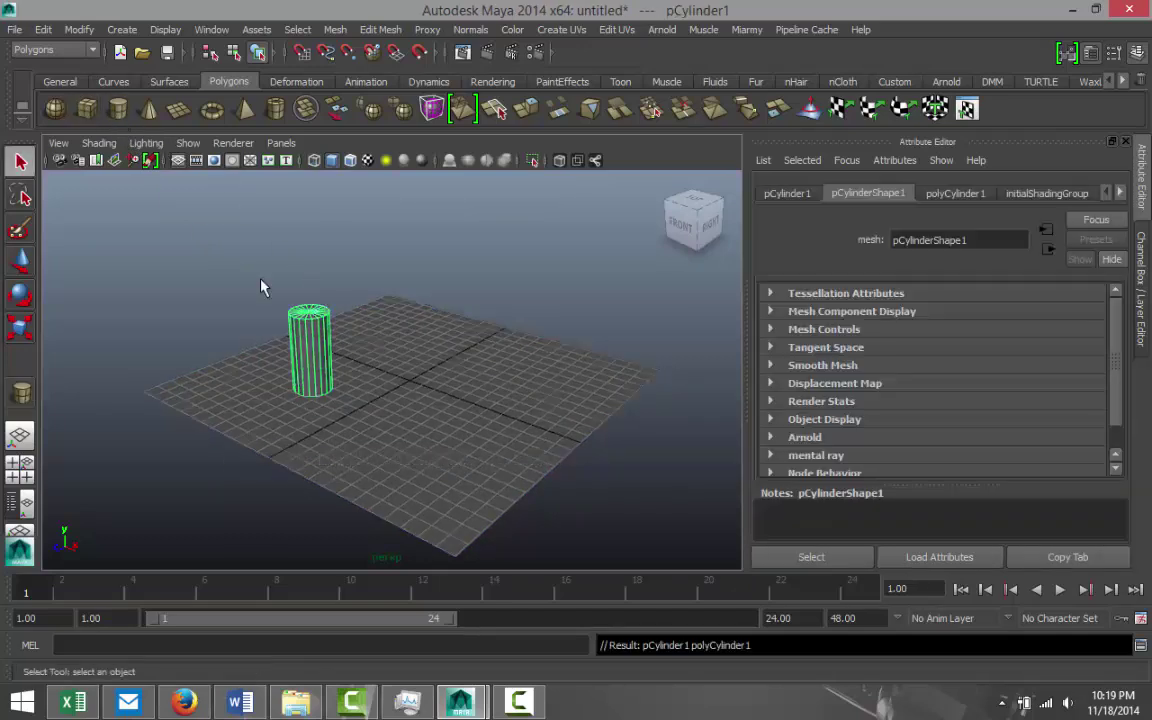
left_click_drag(434, 416, 474, 380)
left_click(216, 104)
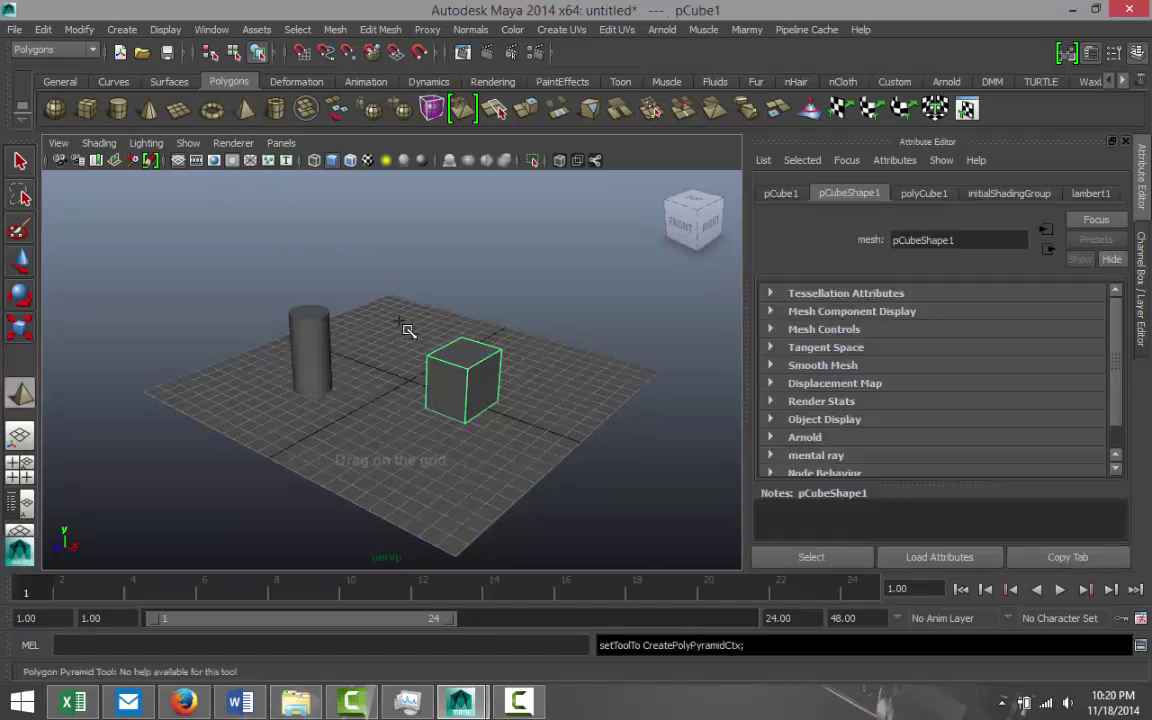
left_click_drag(412, 342, 416, 335)
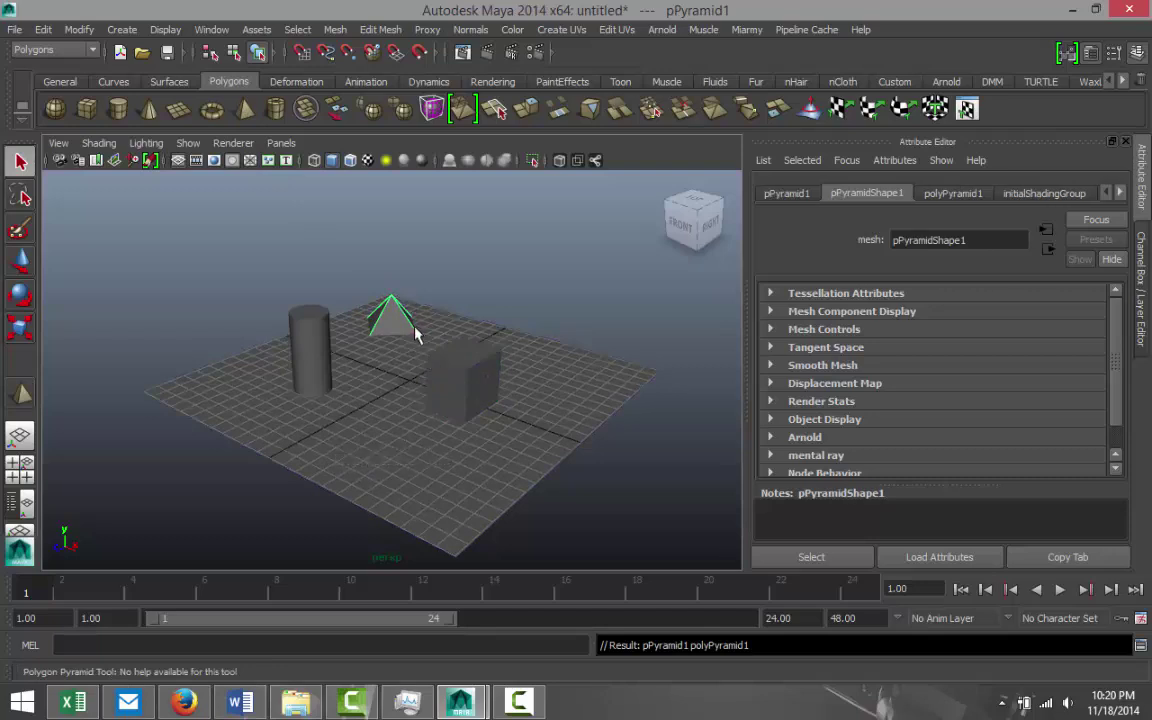
Step: Raise the pyramid above the grid with the Move tool
key("w")
left_click_drag(393, 265, 409, 241)
scroll(314, 437, "down", 3)
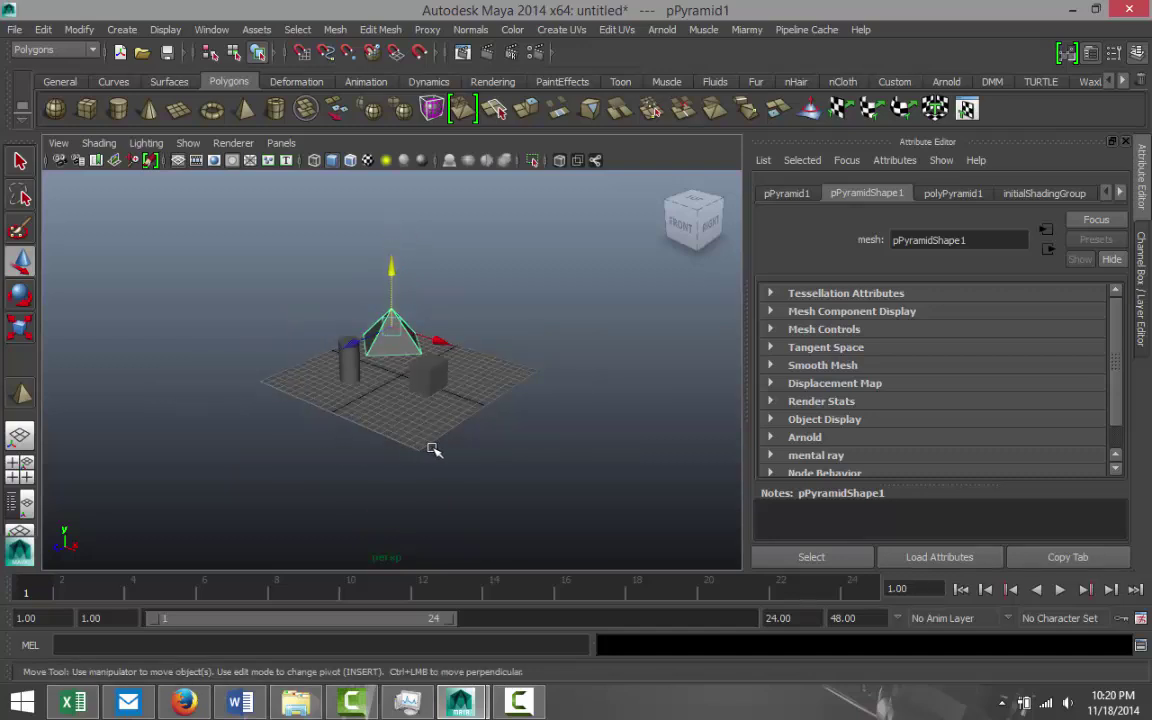
left_click_drag(432, 450, 352, 461, "alt")
middle_click_drag(332, 458, 360, 463, "alt")
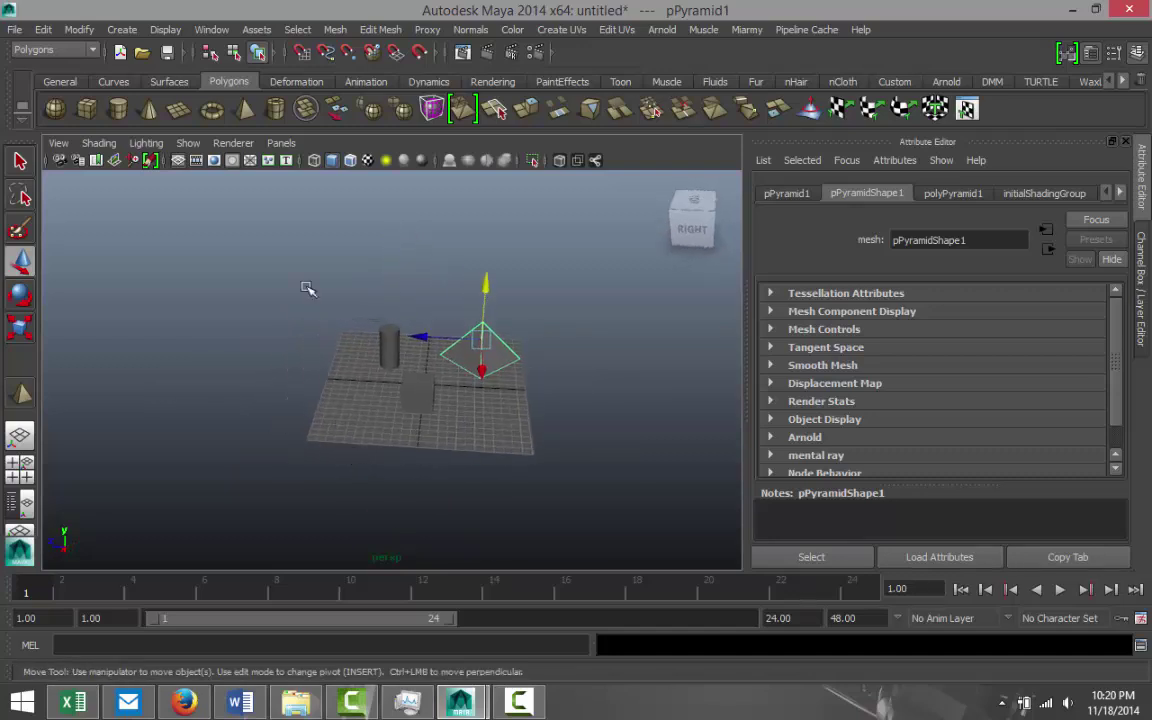
Step: Drag out a tall cylinder (radius 0.637, height 19.534) and set Subdivisions Height to 30
left_click(118, 111)
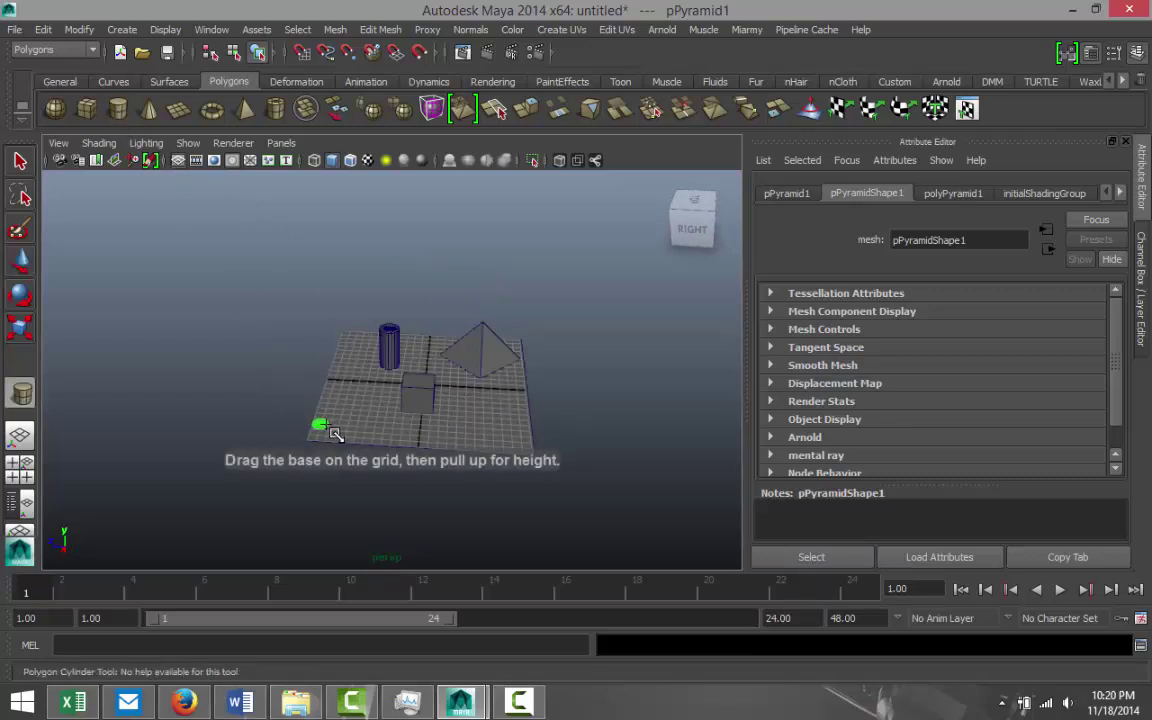
left_click_drag(330, 430, 321, 252)
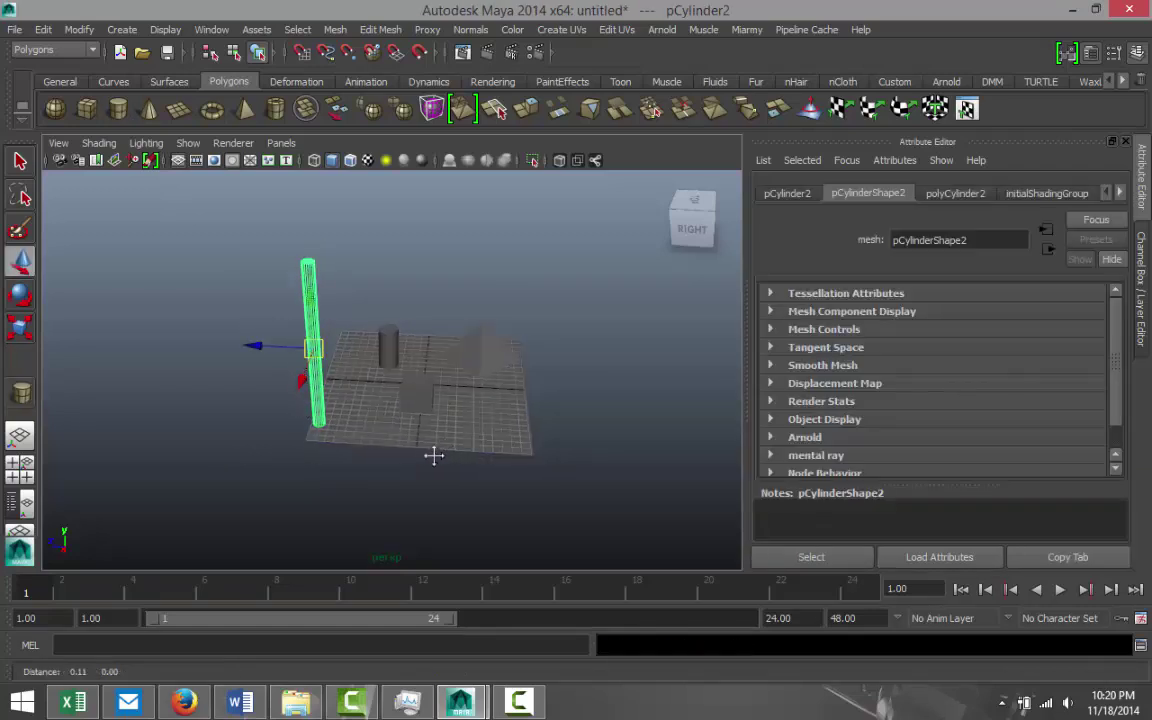
mouse_move(432, 455)
middle_mouse_down("alt")
mouse_move(421, 484)
mouse_move(443, 471)
middle_mouse_up("alt")
left_click(957, 196)
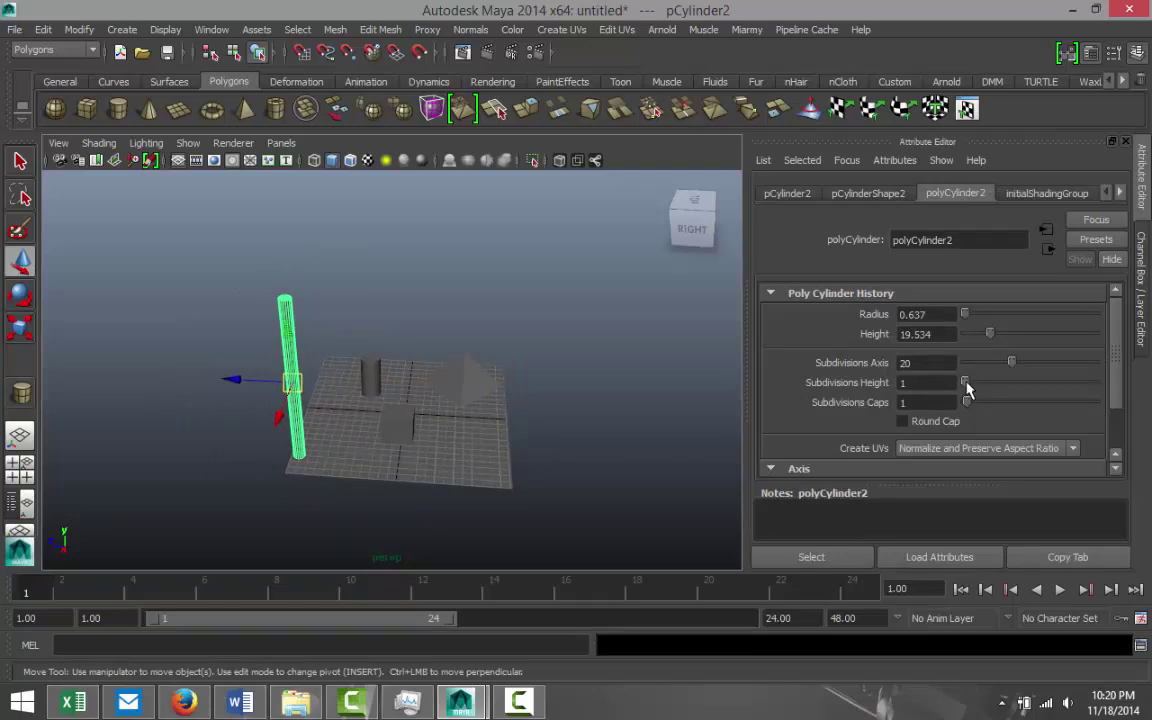
left_click_drag(965, 382, 1020, 382)
left_click(929, 383)
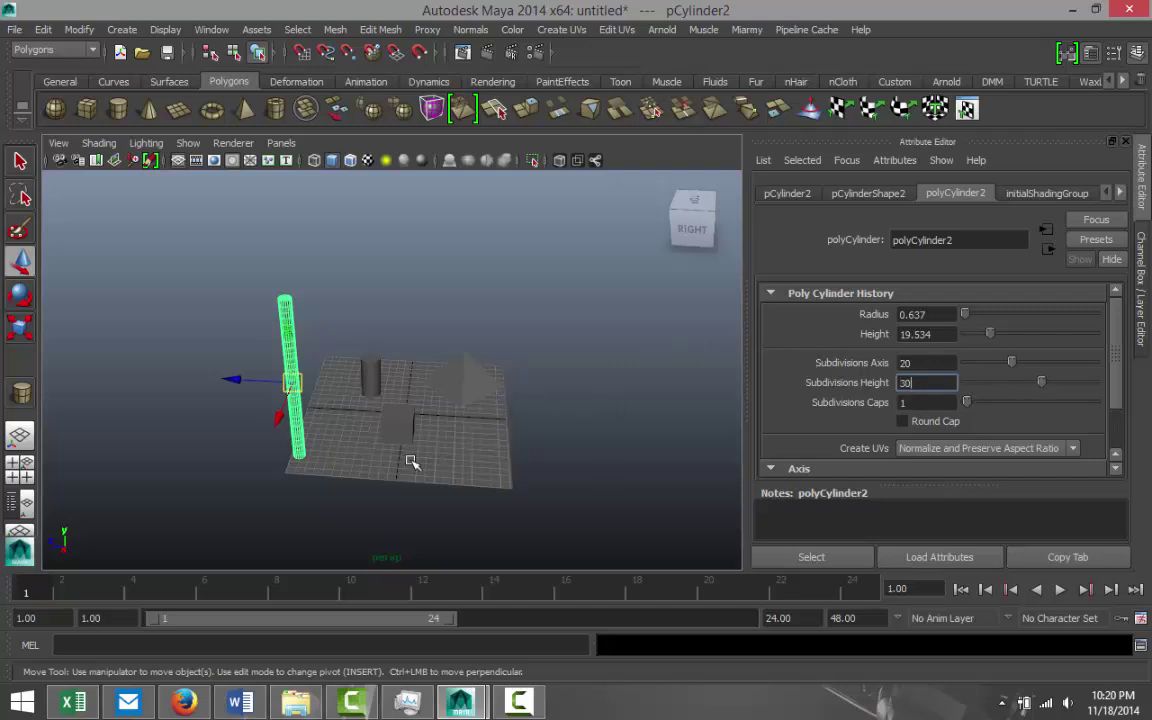
left_click_drag(372, 416, 424, 463, "alt")
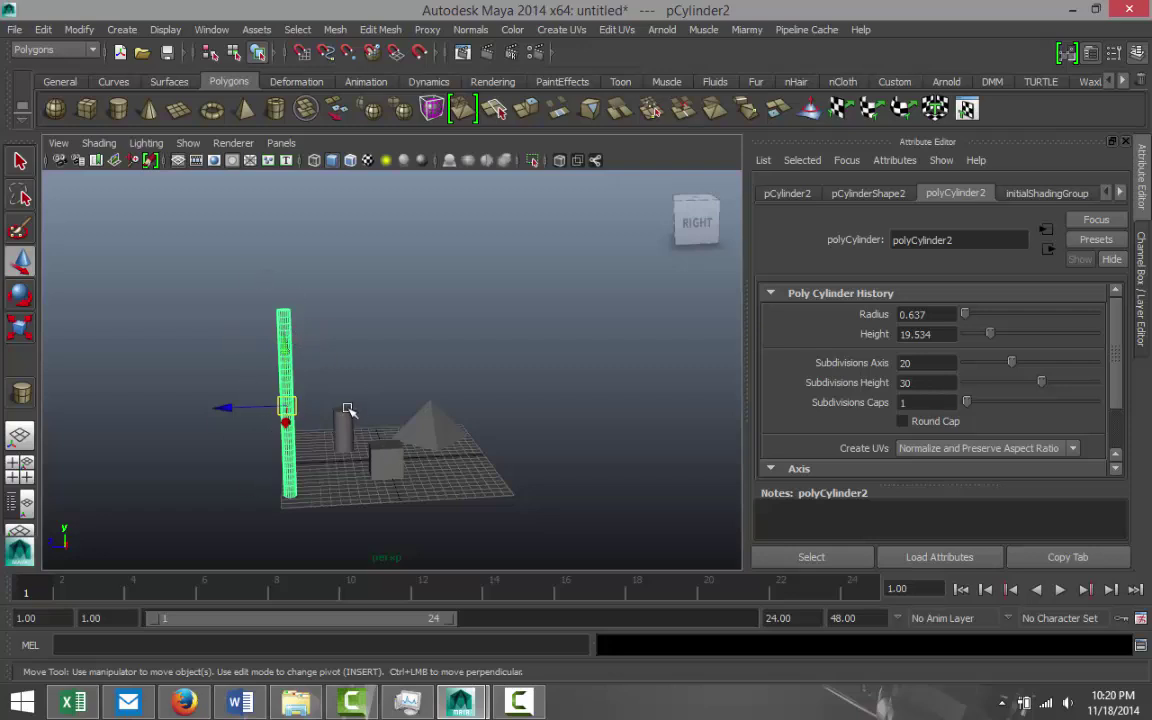
Step: Switch to the nDynamics menu set and convert the tall cylinder with nMesh > Create nCloth
left_click(91, 52)
left_click(76, 64)
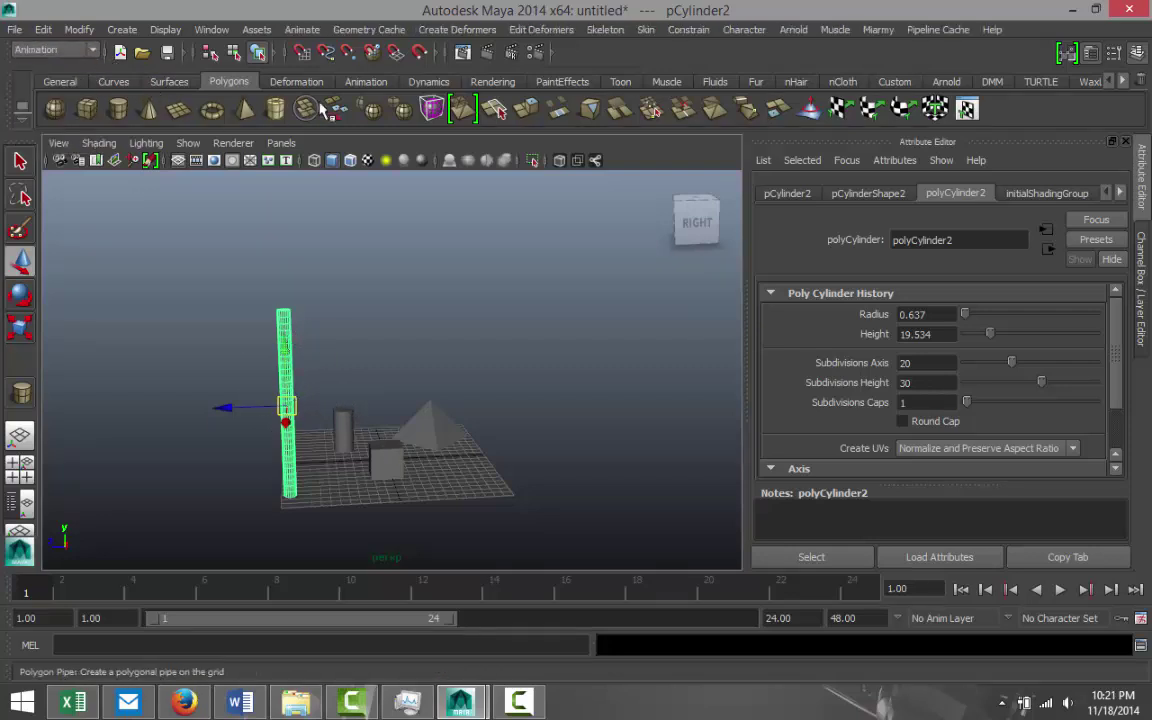
left_click(88, 50)
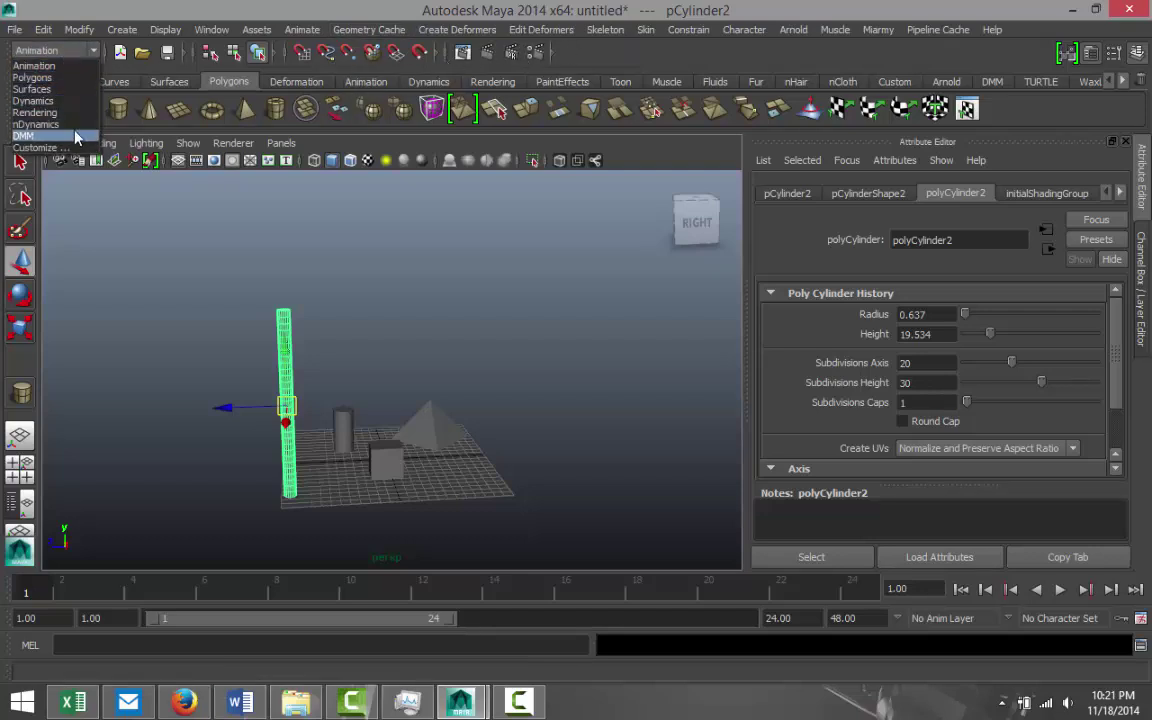
key("Escape")
key("n")
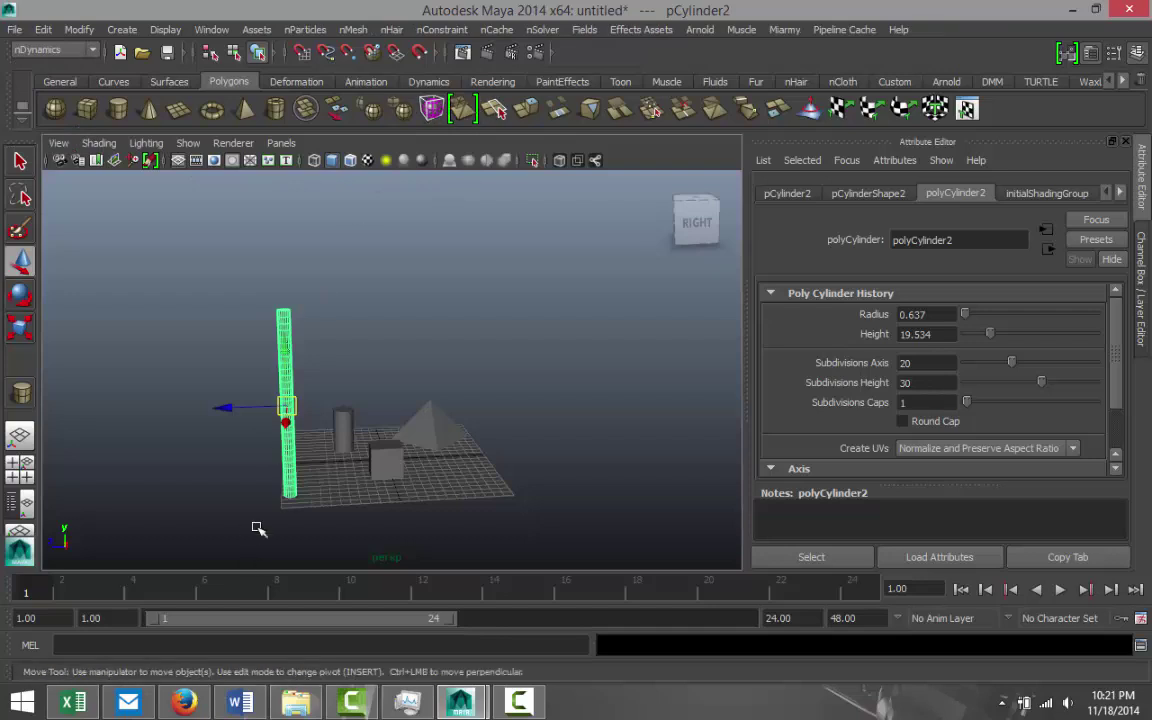
left_click(355, 30)
left_click(392, 74)
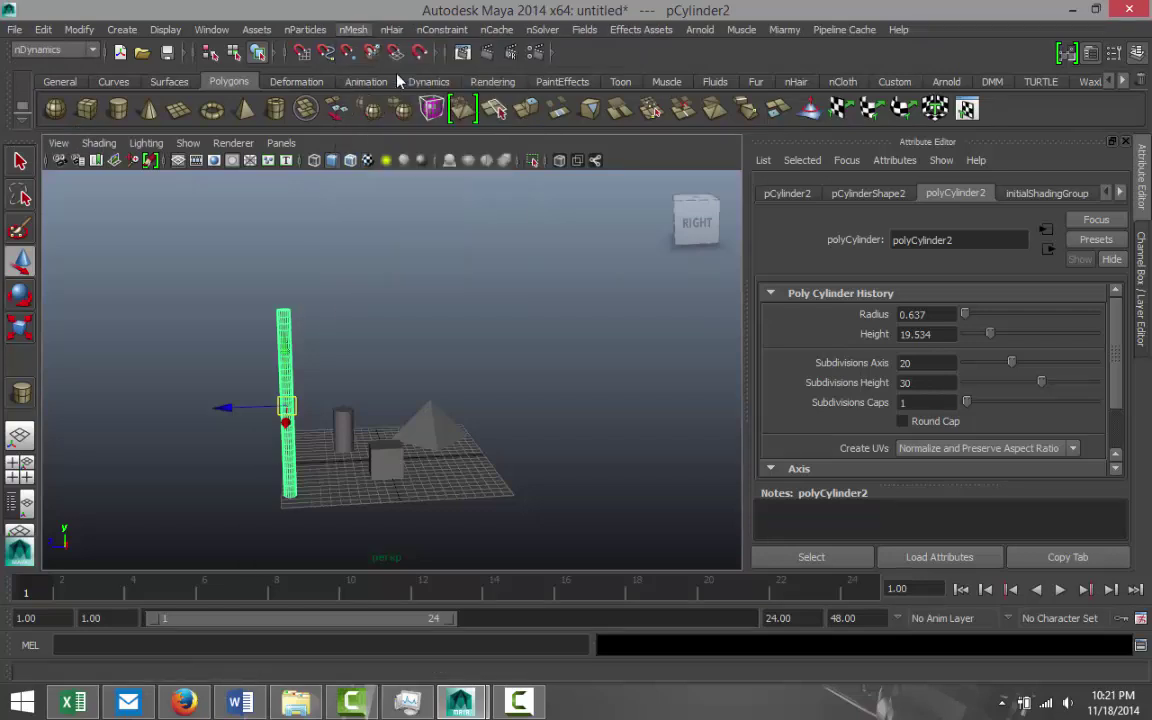
Step: Select the cloth cylinder and switch to its vertex component mode
left_click(287, 367)
scroll(310, 402, "up", 3)
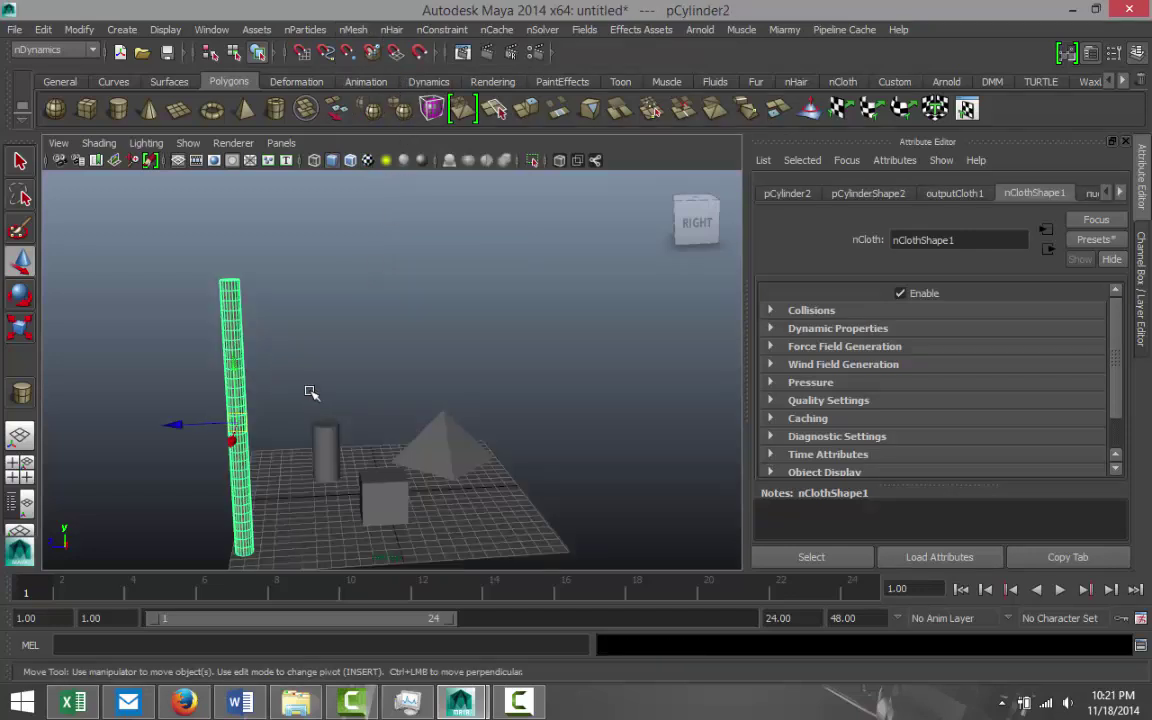
left_click_drag(287, 393, 409, 414, "alt")
scroll(391, 393, "up", 2)
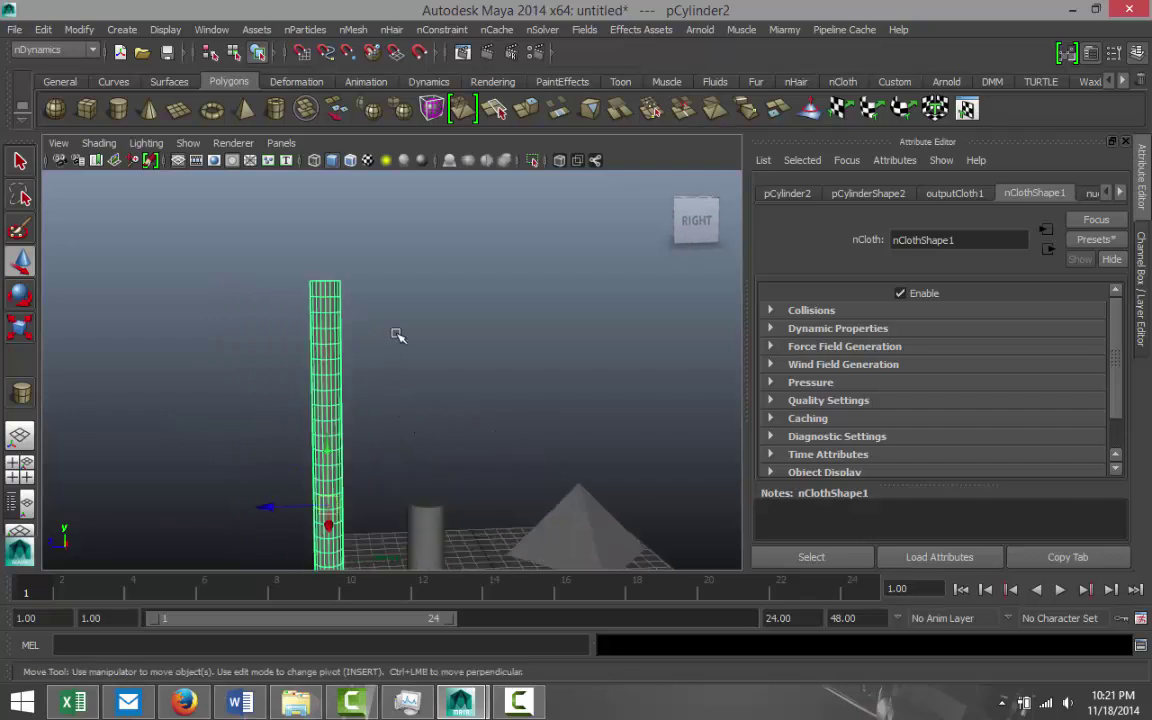
left_click_drag(397, 336, 411, 391, "alt")
scroll(330, 398, "up", 2)
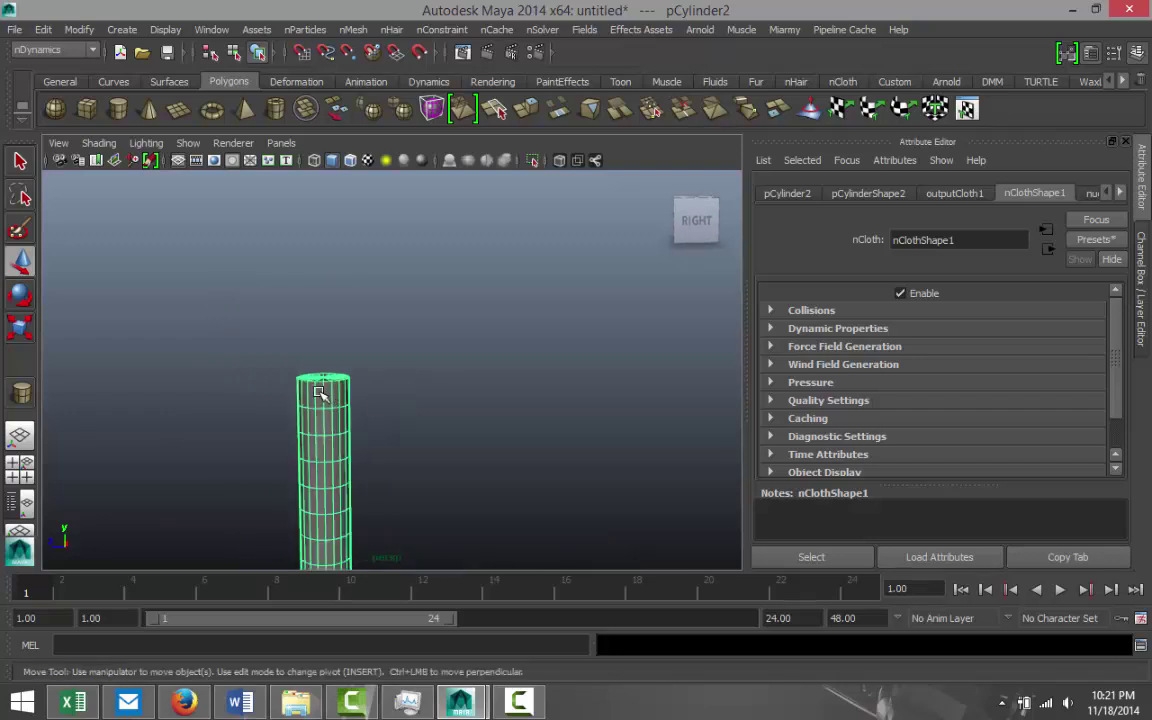
right_click_drag(320, 393, 244, 282)
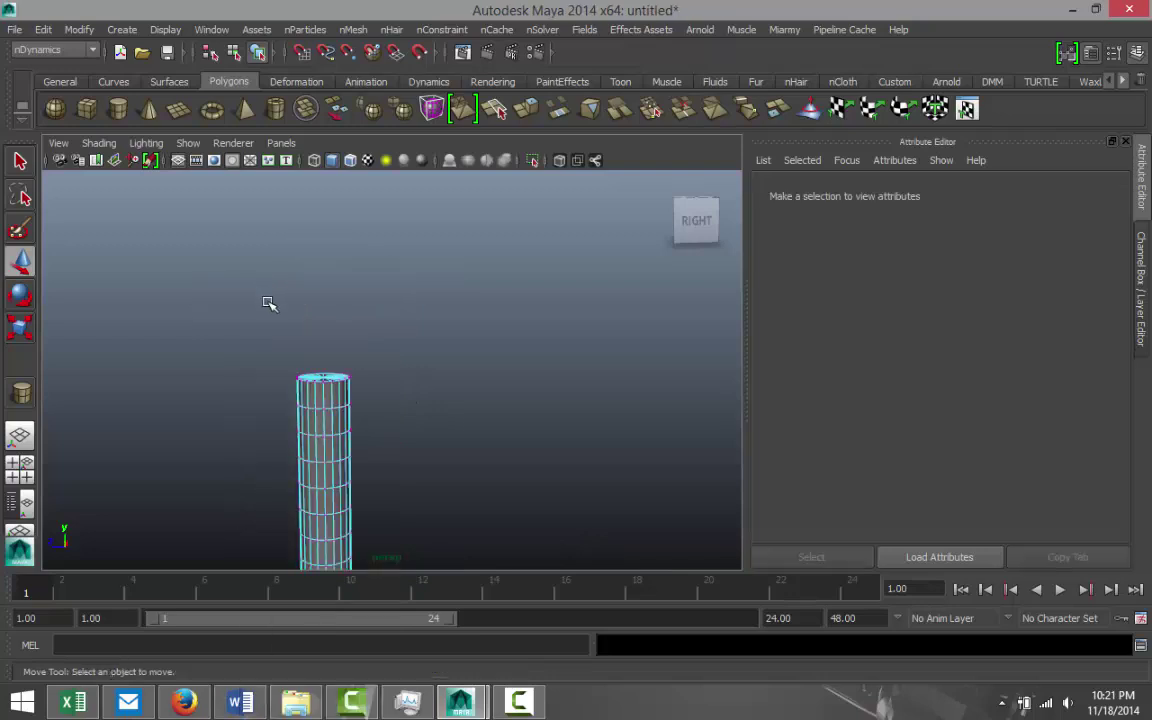
Step: Pin the cylinder's top ring of vertices with an nConstraint transform constraint
left_click_drag(432, 405, 432, 393, "alt")
left_click_drag(252, 282, 403, 311)
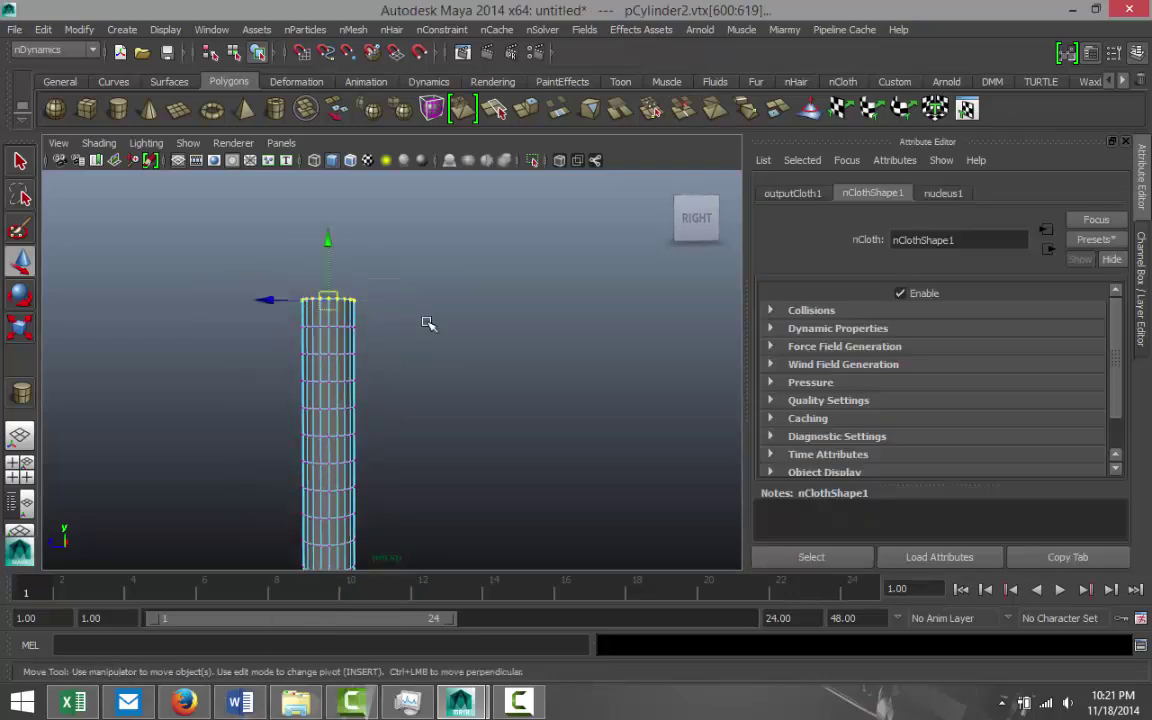
left_click(443, 30)
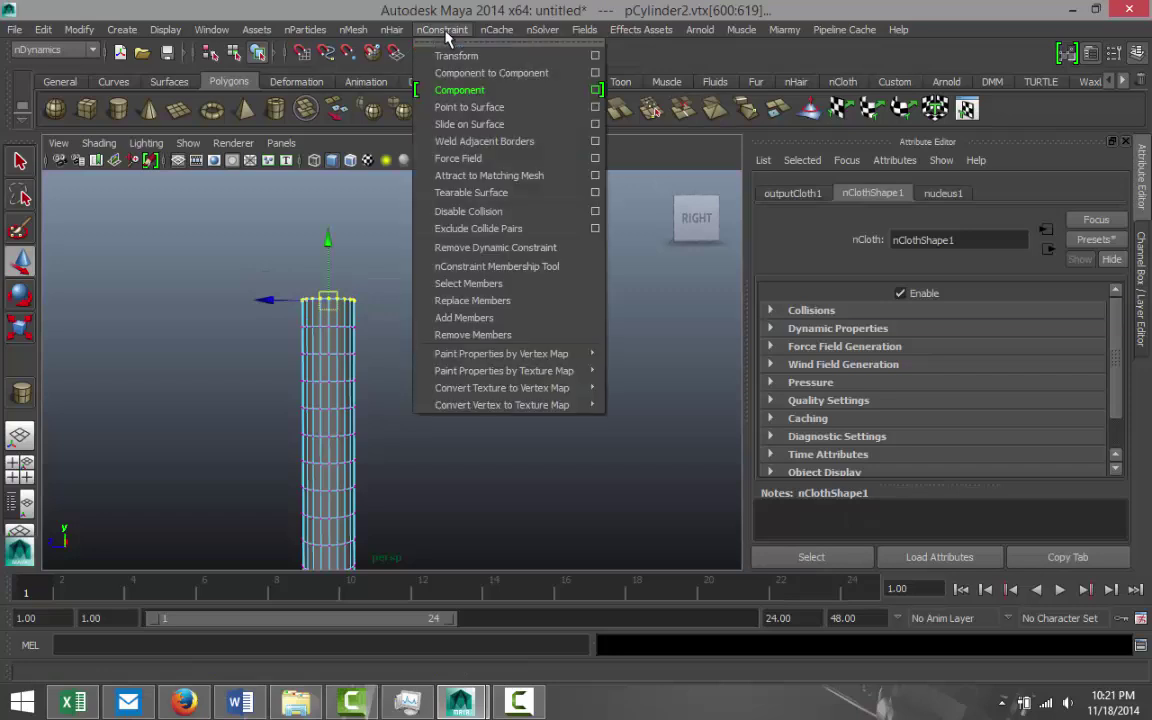
left_click(459, 57)
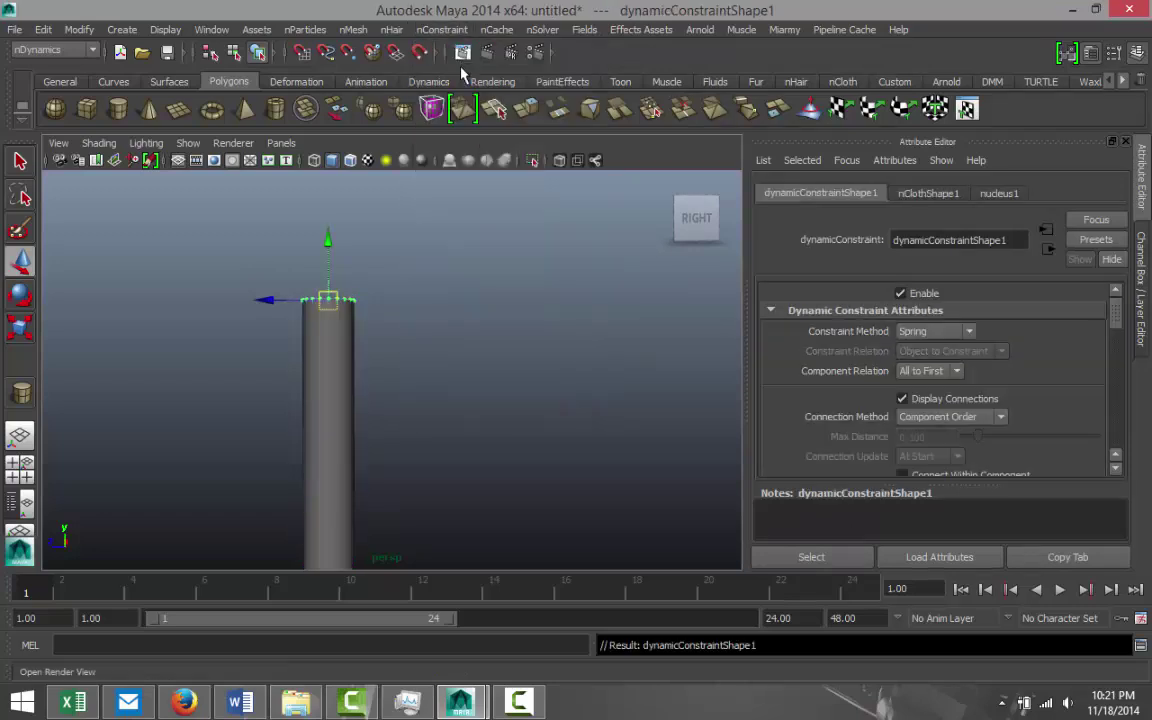
Step: Add a gravity field (gravityField1) to the nCloth cylinder
left_click(337, 425)
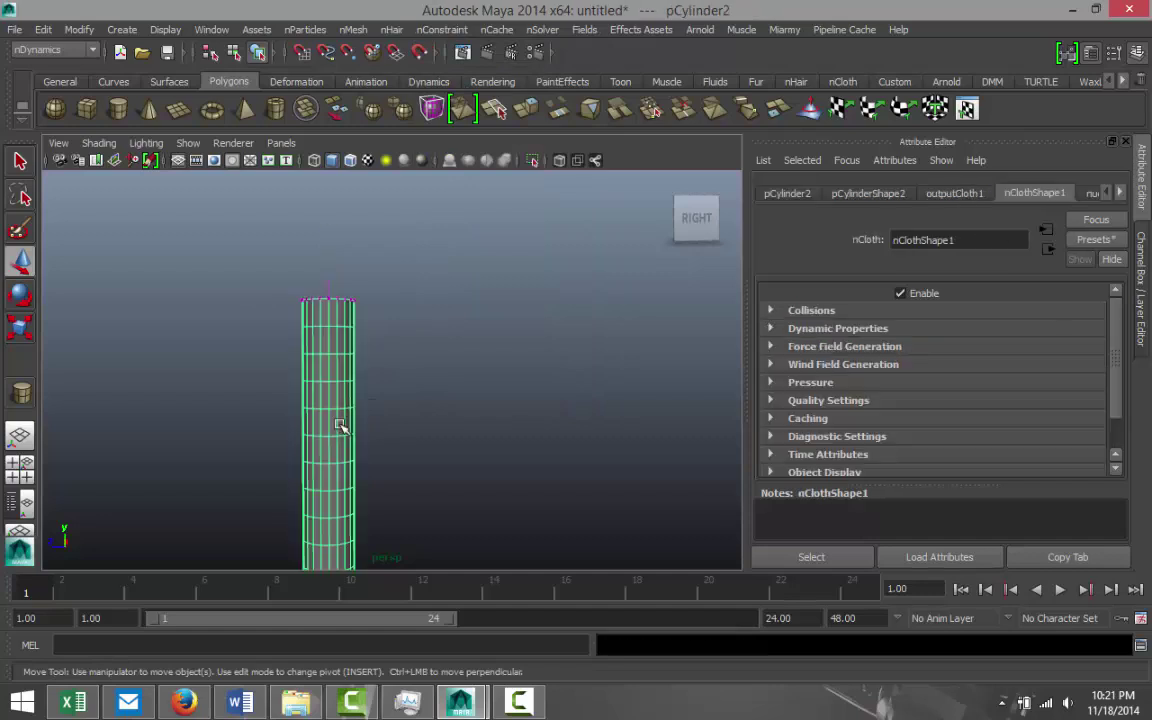
left_click(585, 30)
left_click(613, 94)
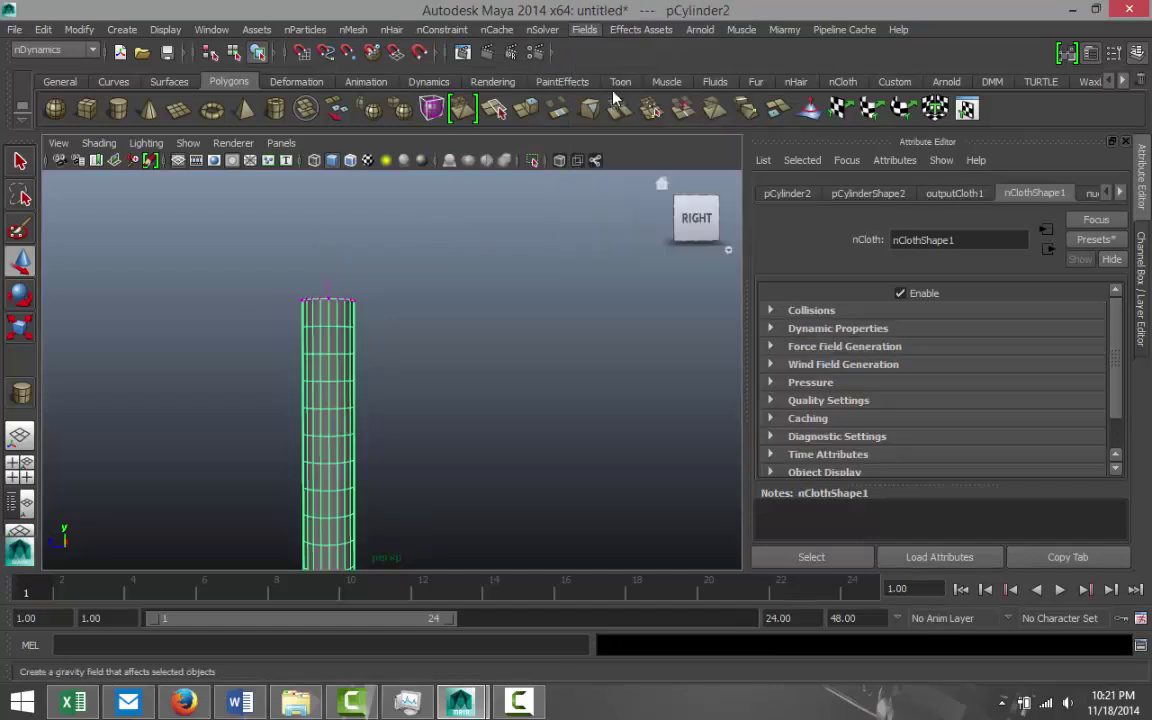
scroll(485, 312, "down", 3)
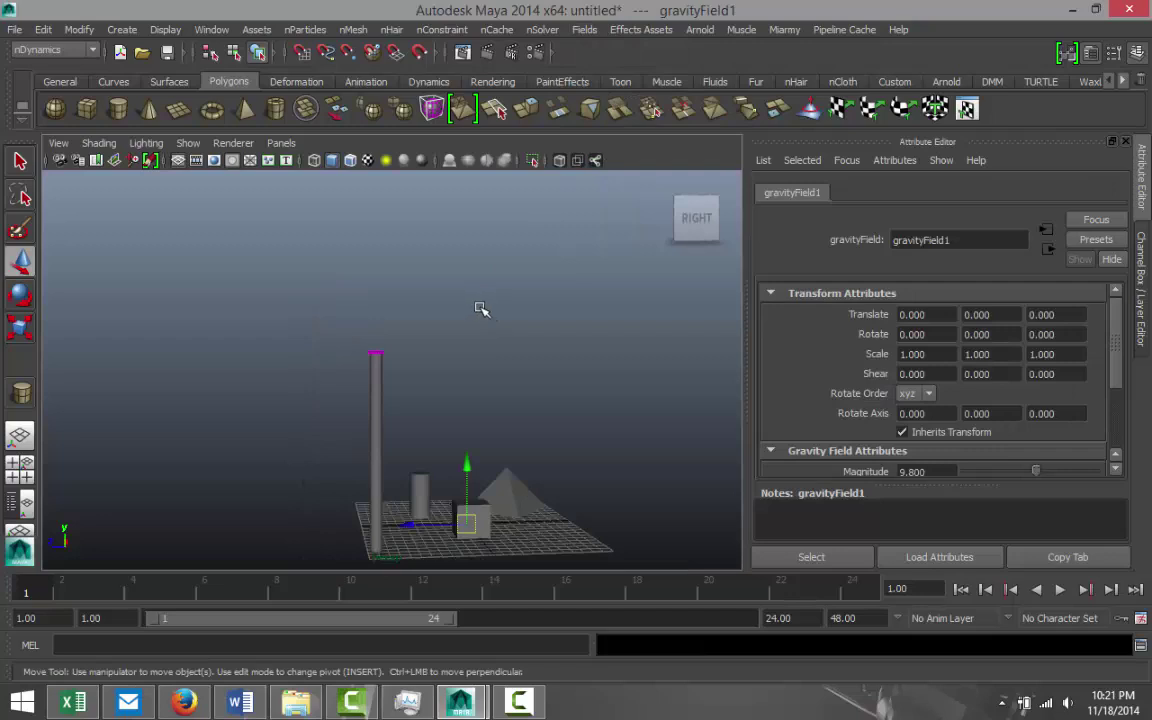
scroll(485, 301, "down", 1)
middle_click_drag(470, 355, 445, 309, "alt")
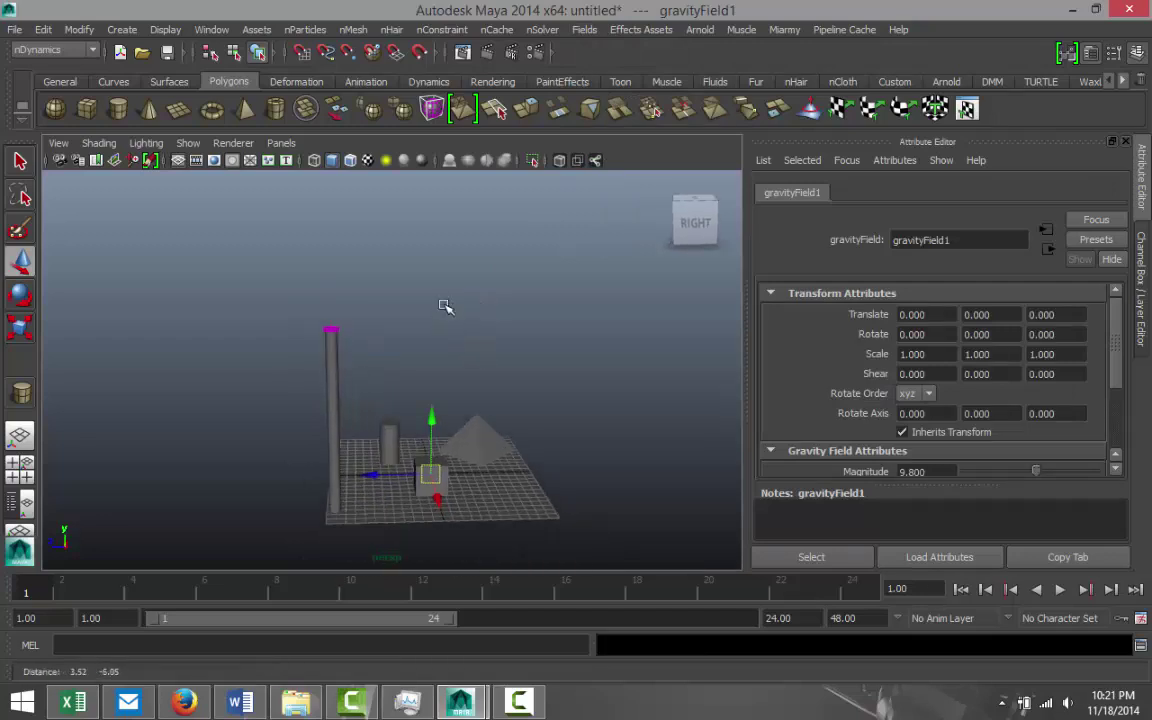
Step: Set the playback end frame to 1000
double_click(780, 618)
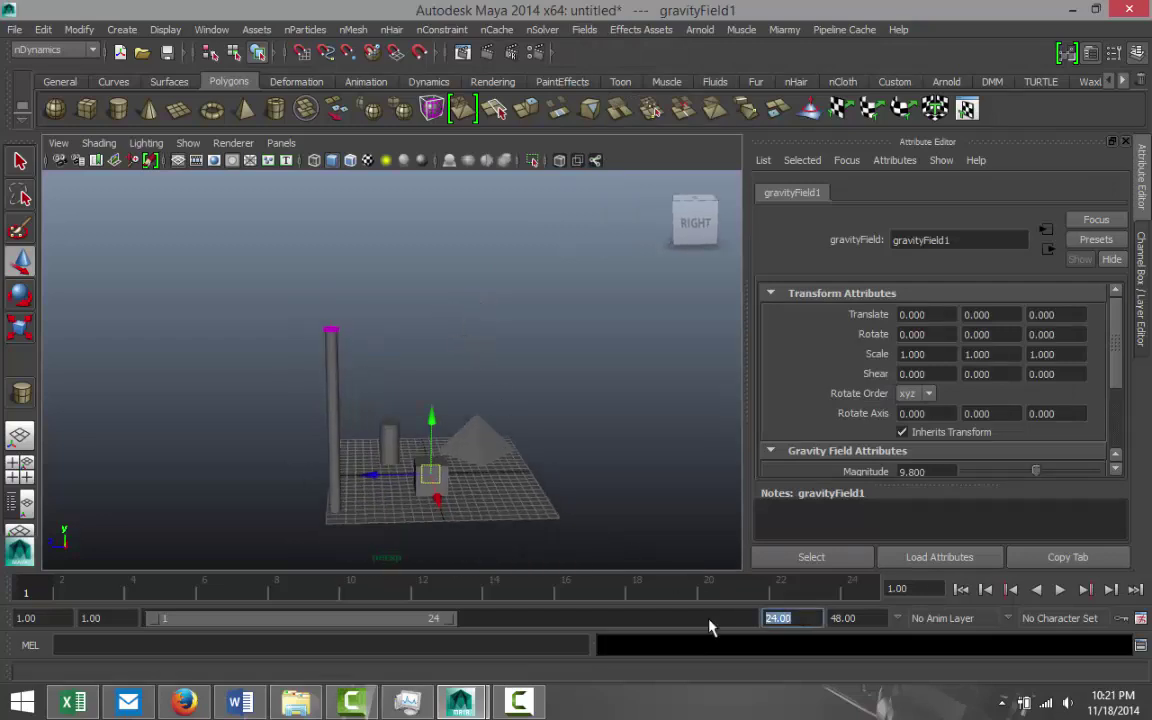
type("1000")
key("Return")
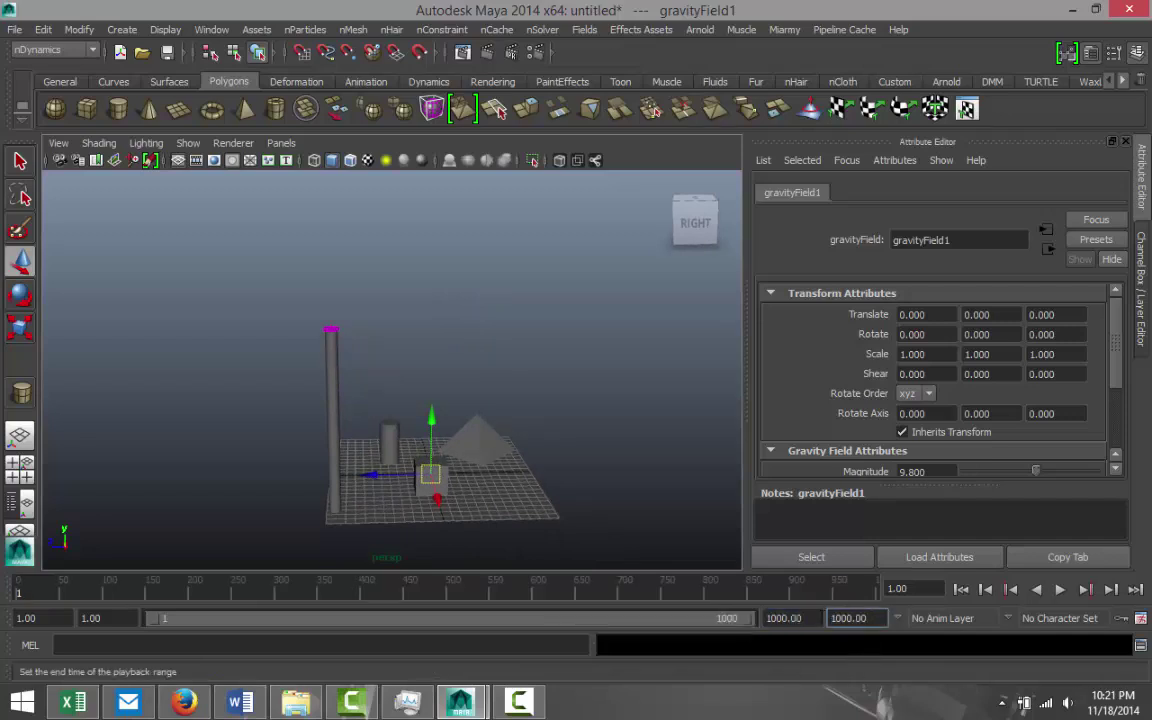
Step: Play the simulation, rewind, and play again stopping at frame 117
left_click(1061, 591)
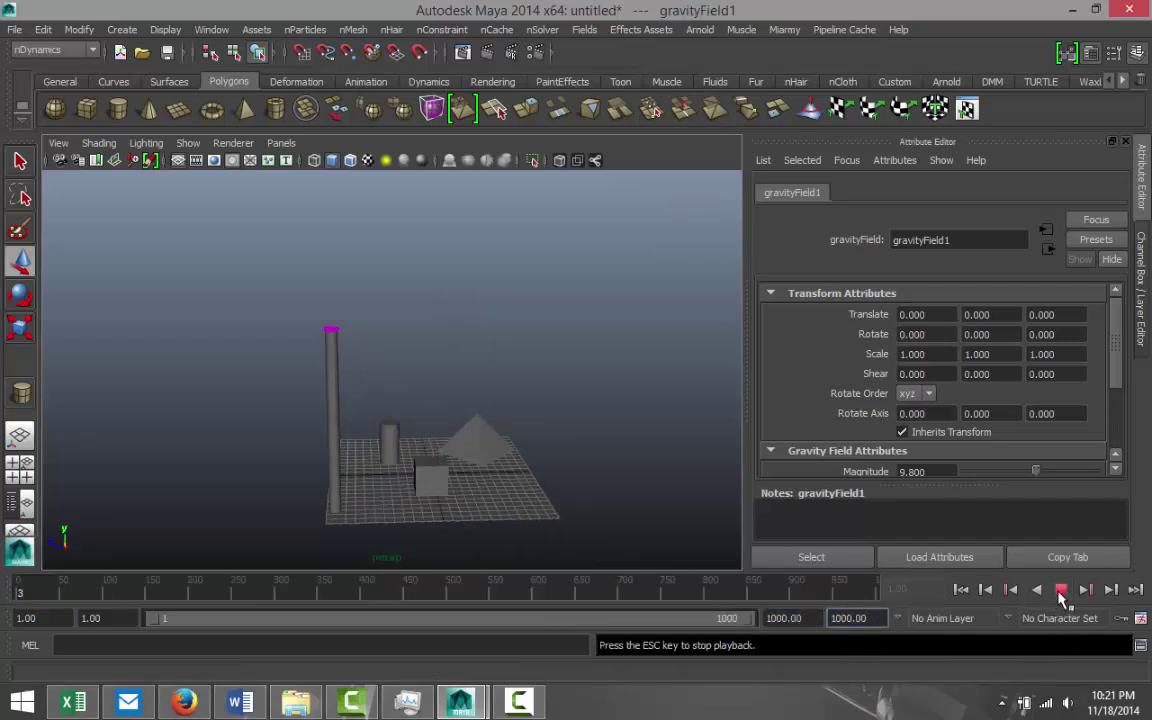
scroll(445, 514, "up", 3)
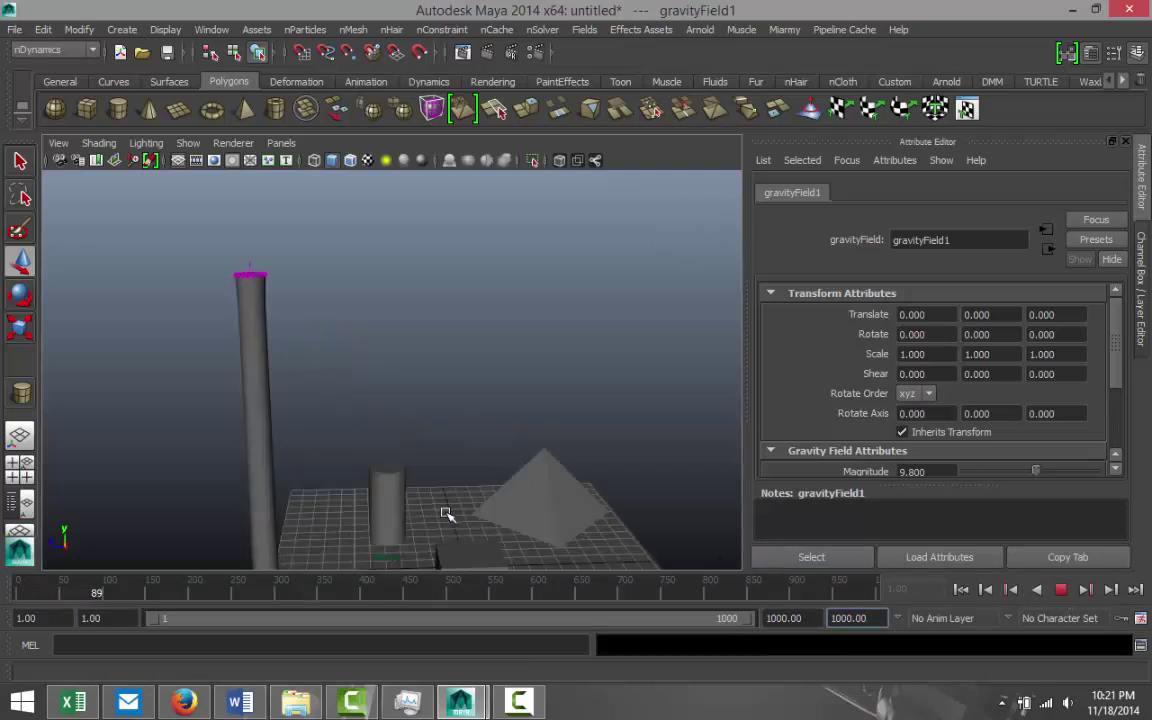
scroll(334, 501, "up", 3)
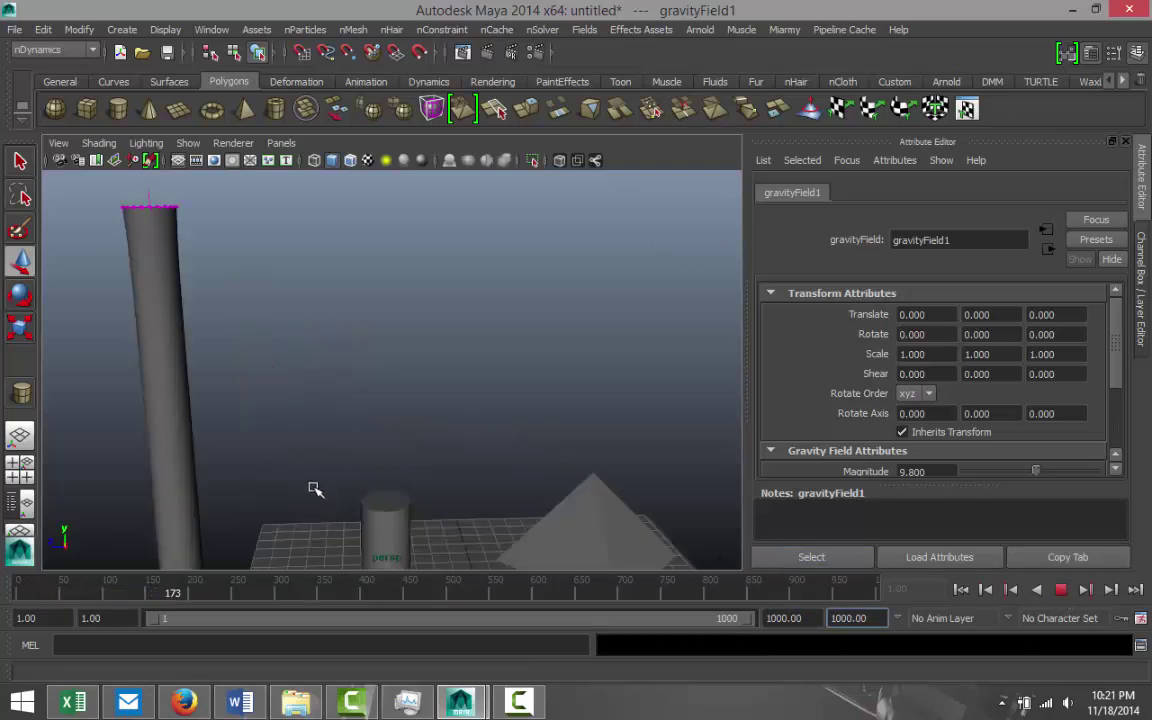
left_click_drag(291, 453, 404, 465, "alt")
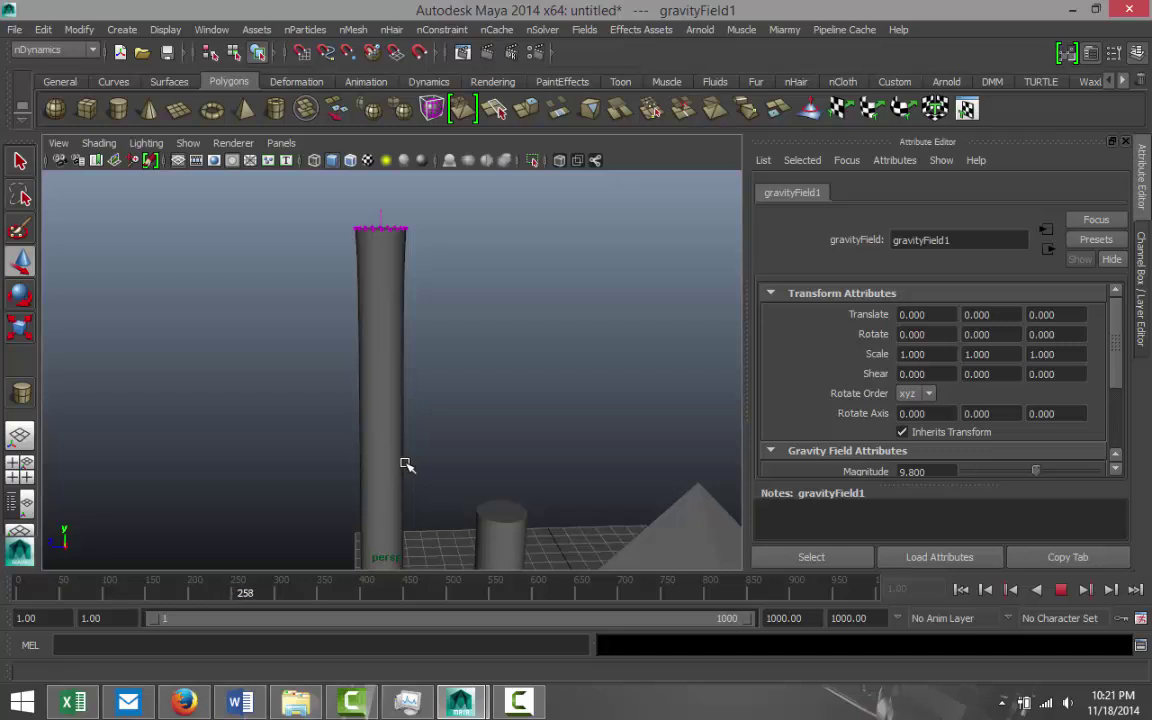
scroll(406, 466, "up", 5)
scroll(405, 465, "down", 5)
left_click(1061, 590)
left_click(960, 590)
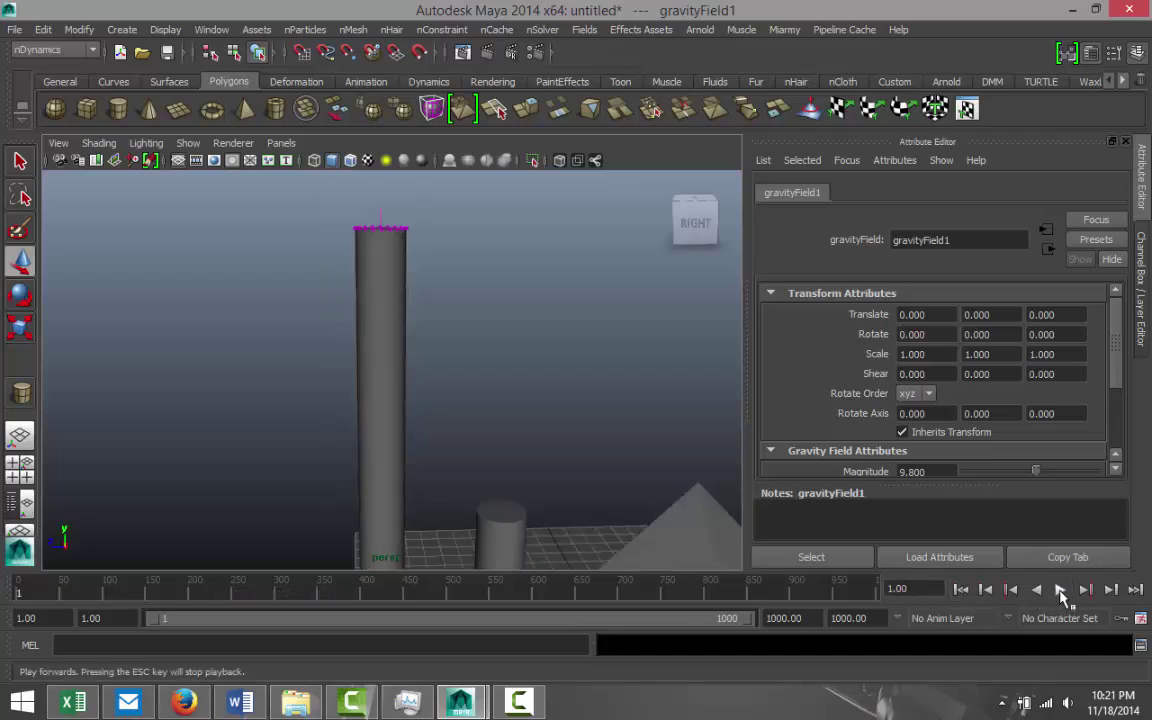
left_click(1061, 591)
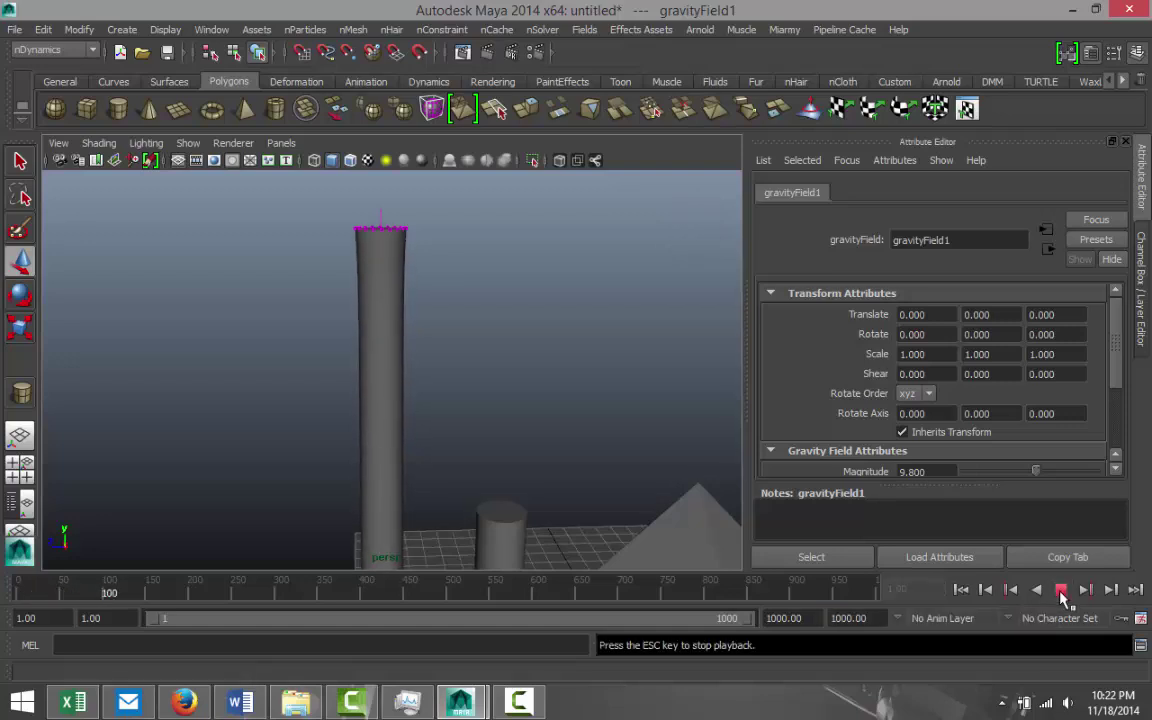
left_click(1061, 591)
Step: Select dynamicConstraint1 at the column's top, move it sideways, then select the ground plane
scroll(433, 446, "down", 2)
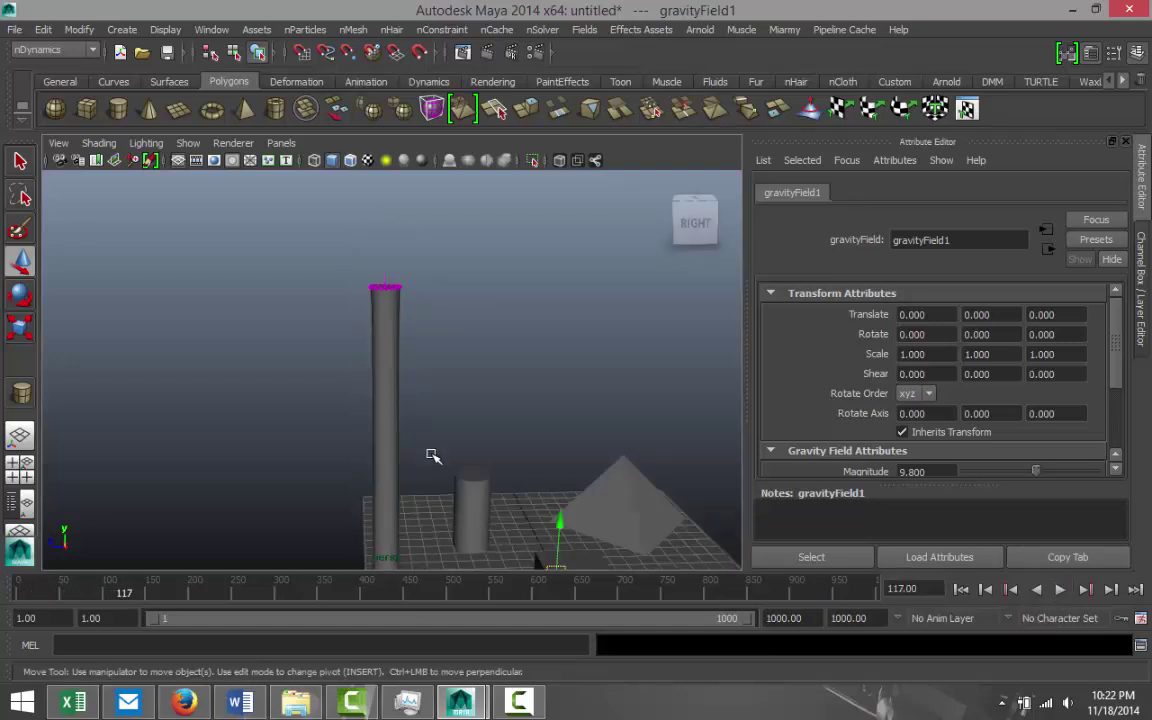
left_click_drag(436, 419, 399, 396, "alt")
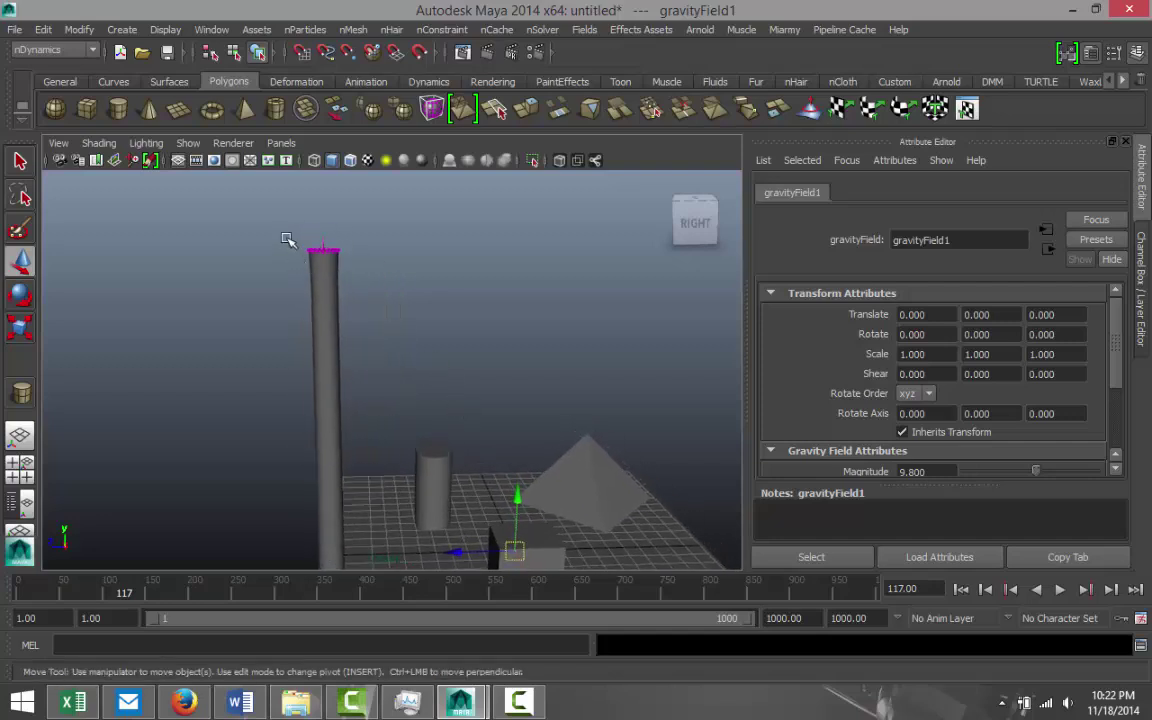
left_click_drag(281, 206, 360, 265)
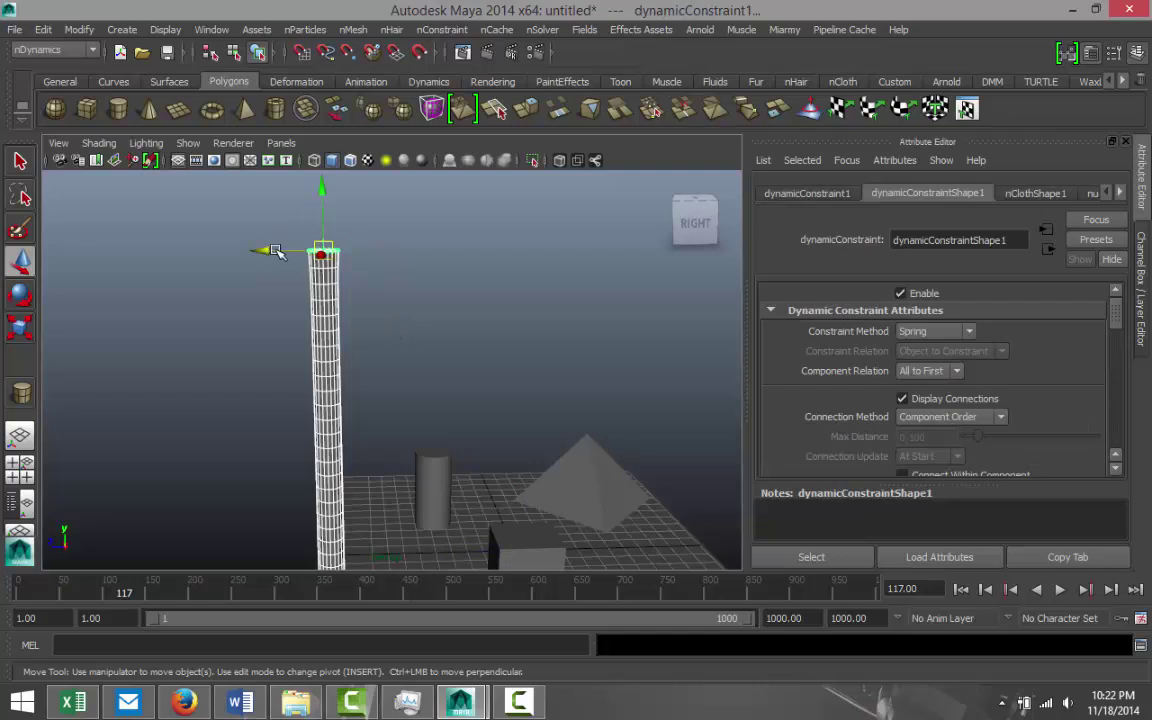
left_click_drag(267, 252, 228, 251)
scroll(445, 445, "down", 2)
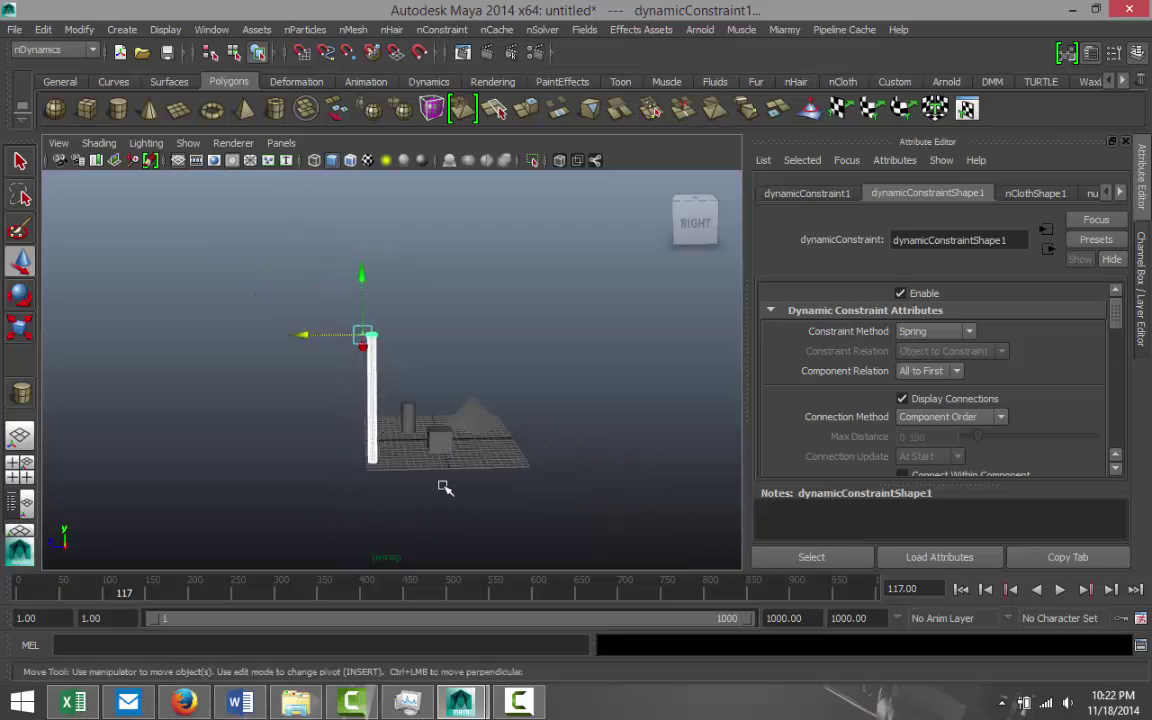
scroll(445, 488, "up", 2)
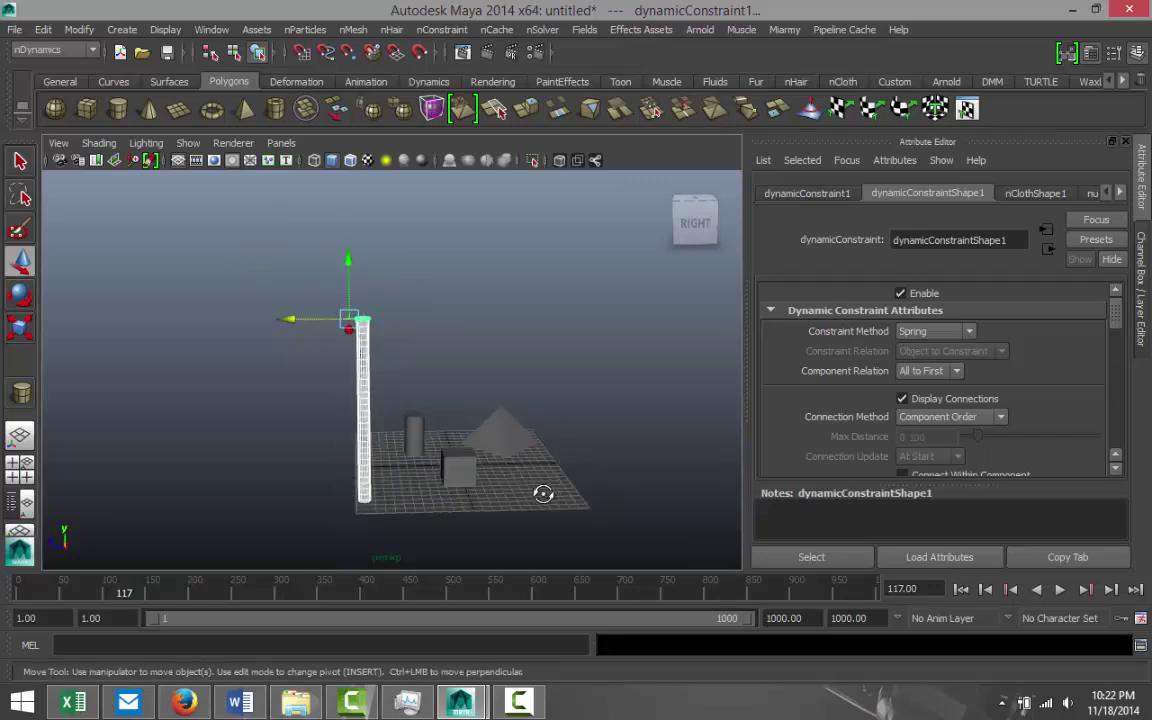
left_click_drag(543, 493, 470, 501, "alt")
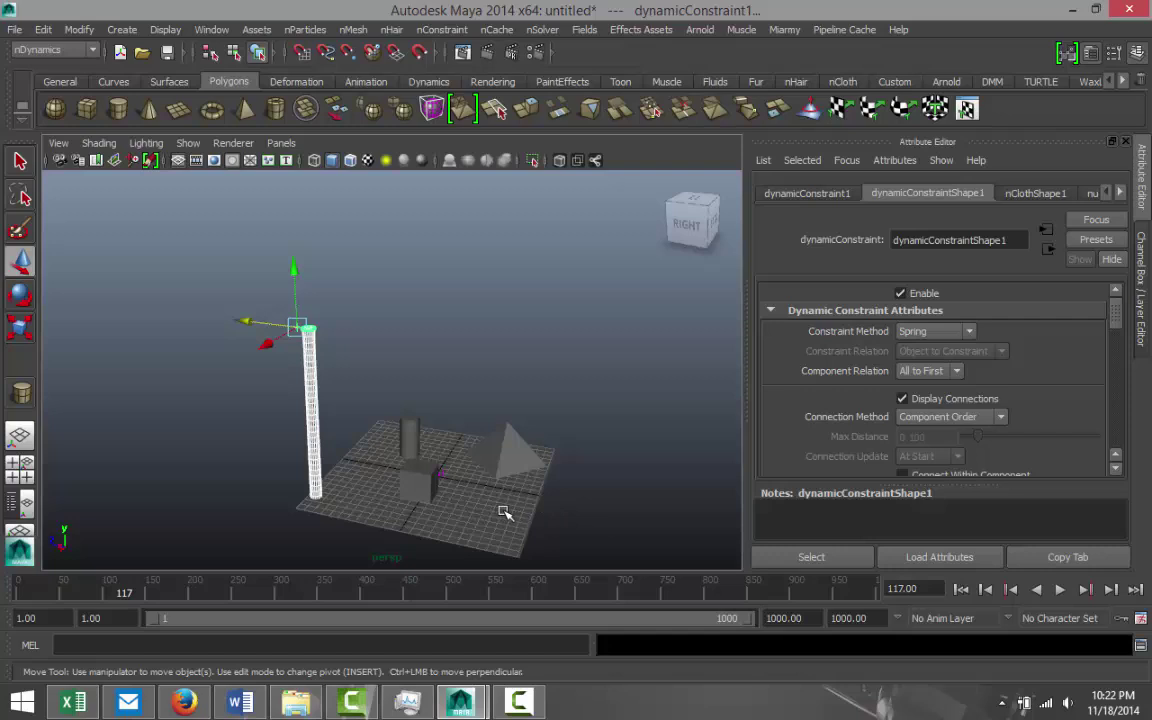
left_click(505, 512)
Step: Add the pyramid, short cylinder and cube to the plane selection and apply nMesh > Create Passive Collider
left_click(512, 458)
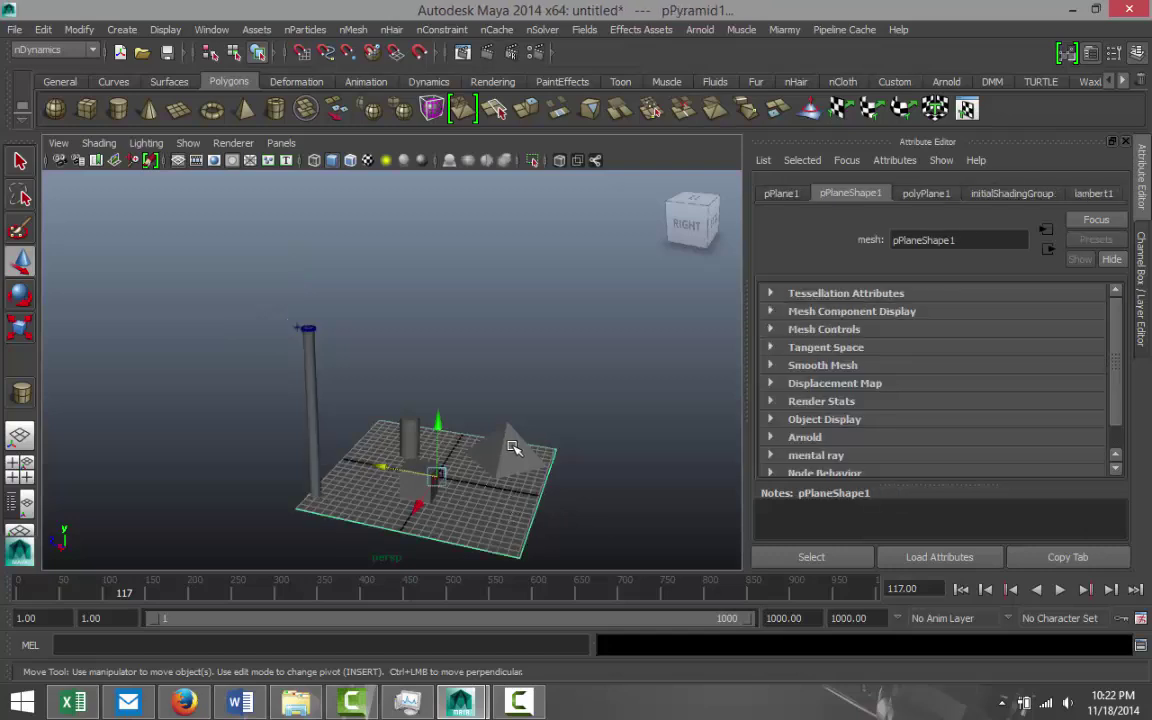
left_click(415, 430)
left_click(418, 480)
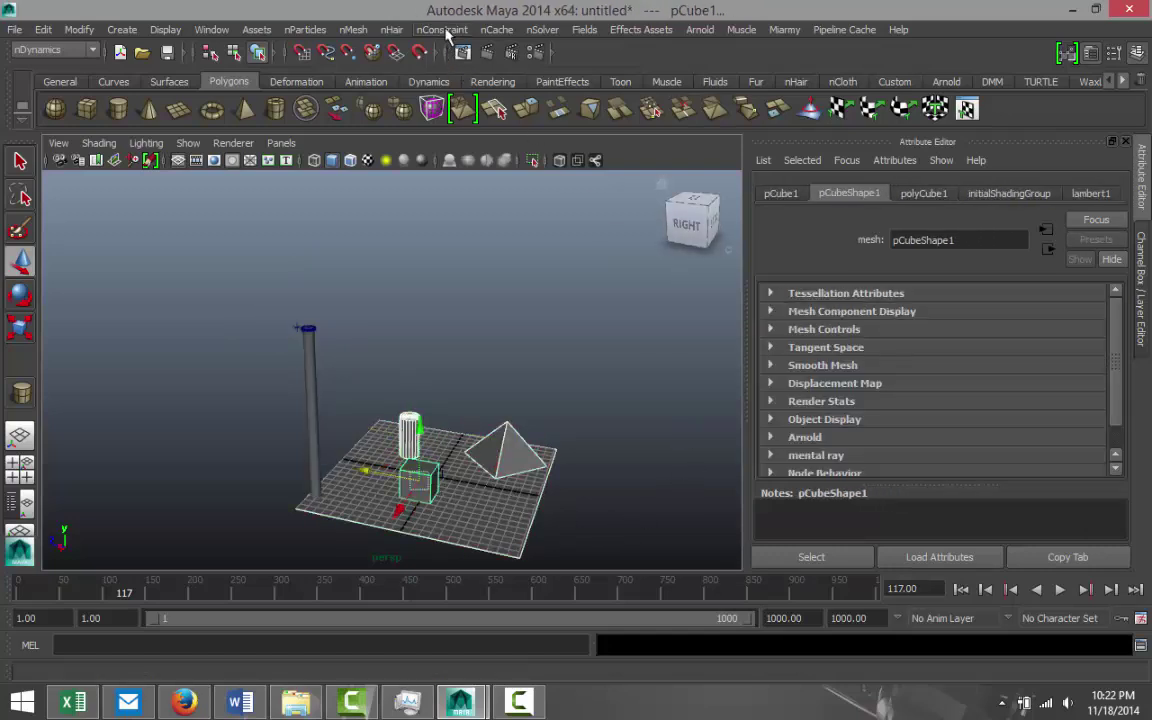
left_click(443, 30)
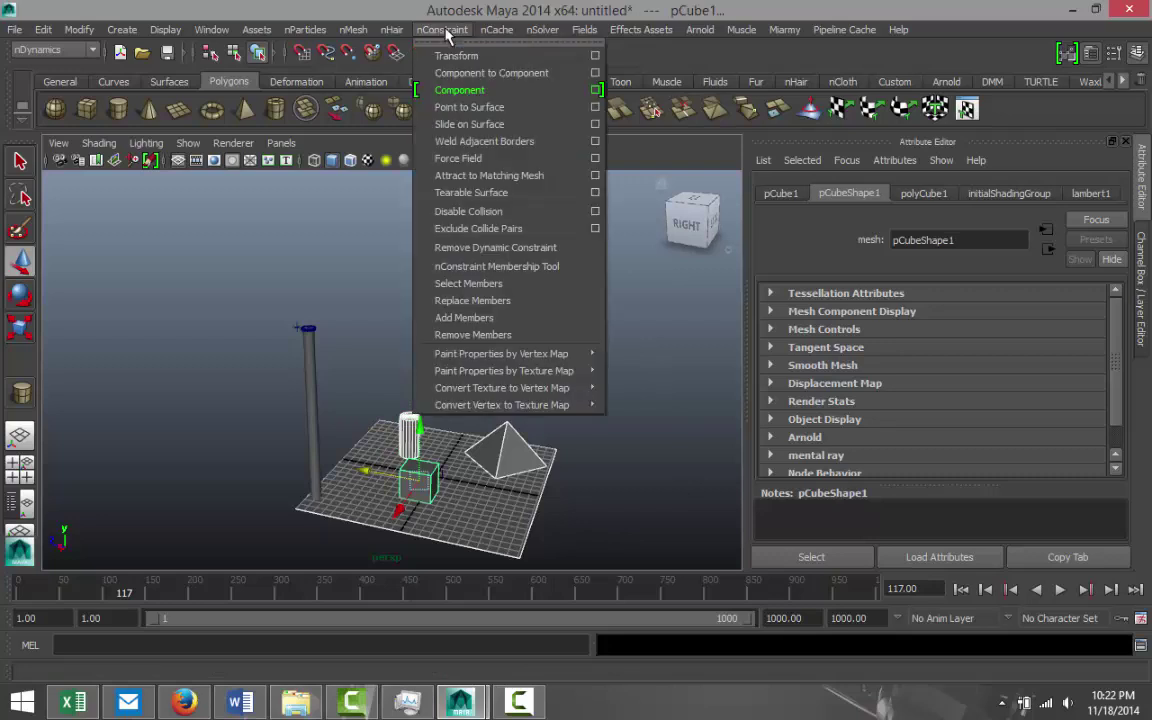
left_click(417, 36)
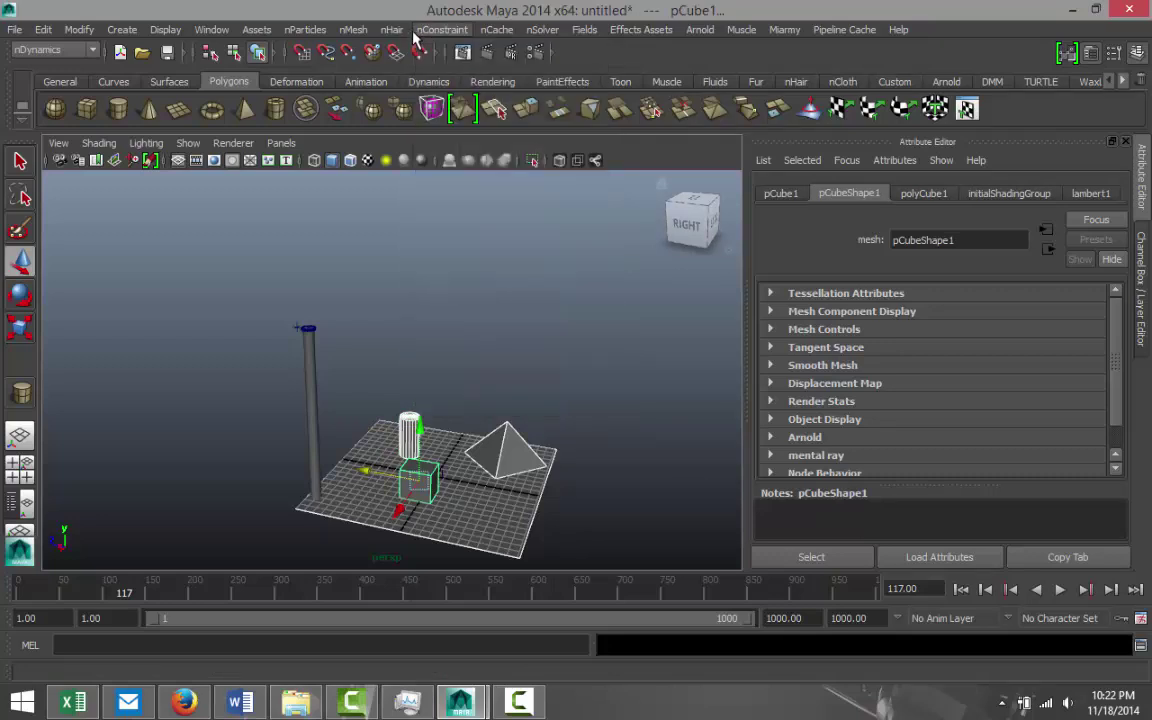
left_click(548, 31)
mouse_move(457, 30)
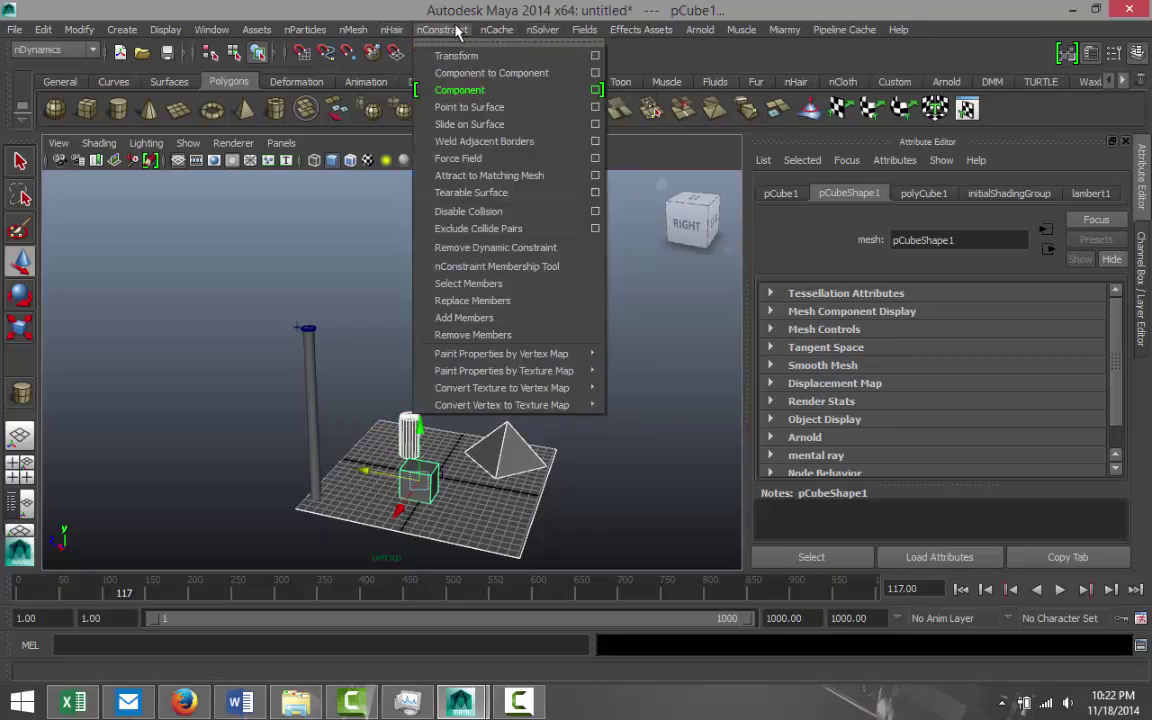
mouse_move(354, 38)
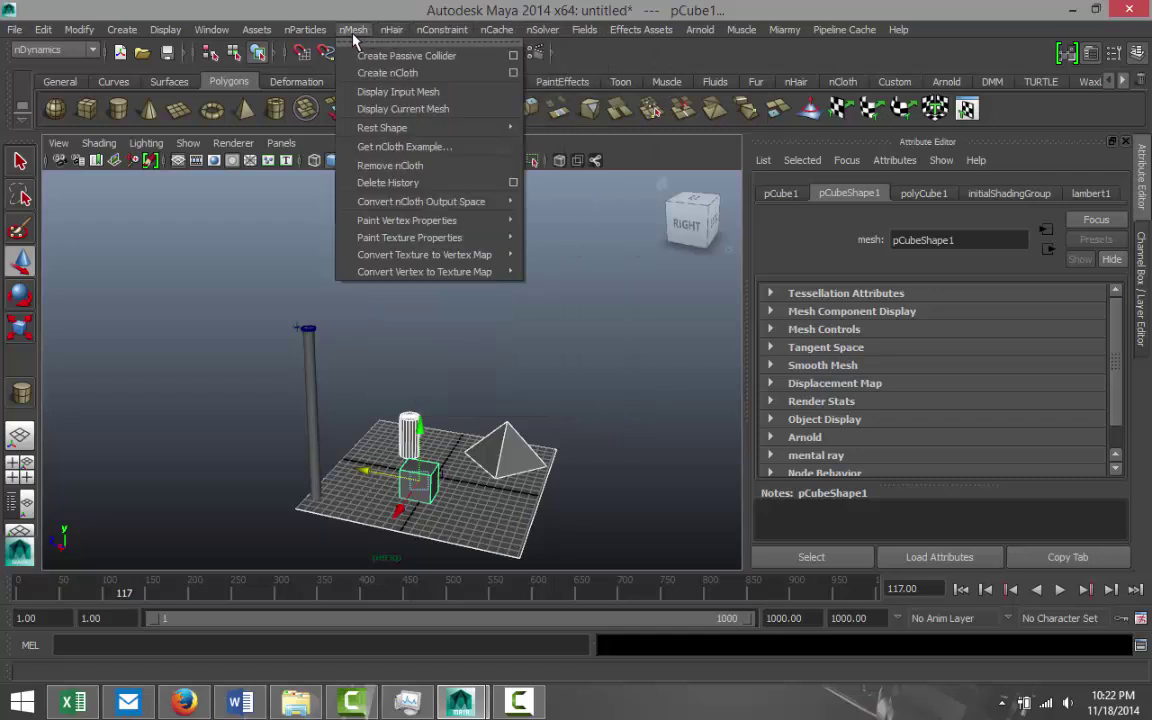
left_click(414, 63)
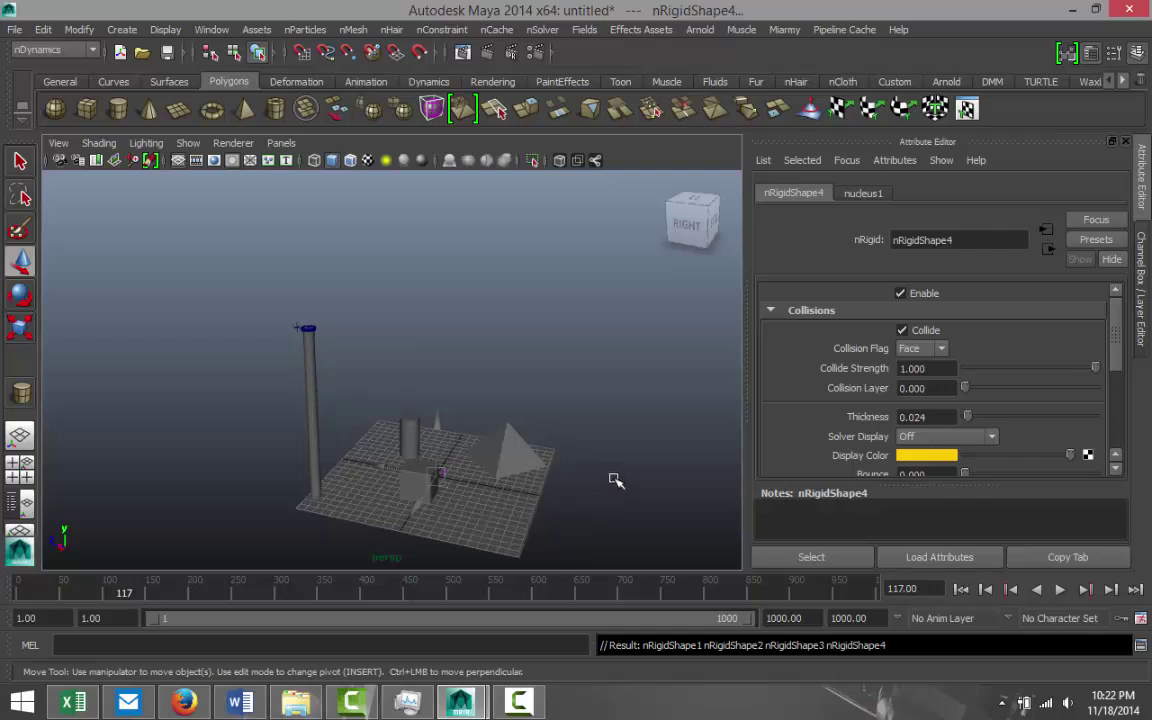
Step: Rewind to frame 1 and select the tall cloth column to show nClothShape1
left_click_drag(615, 480, 592, 451, "alt")
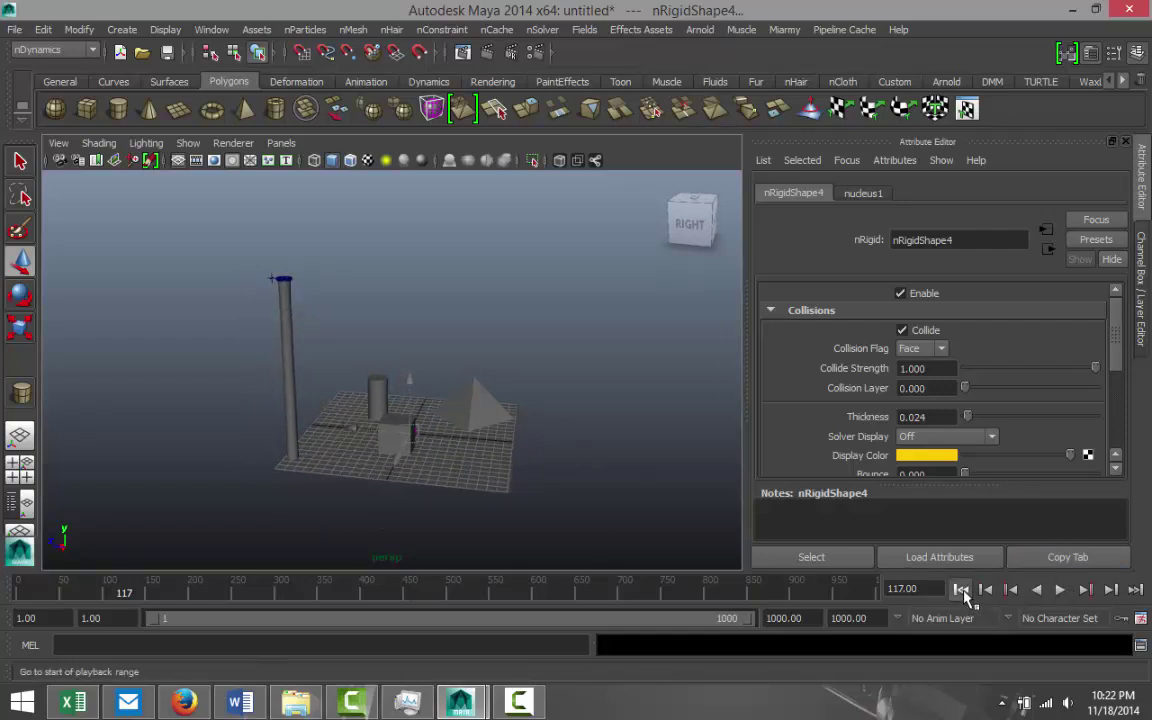
left_click(962, 591)
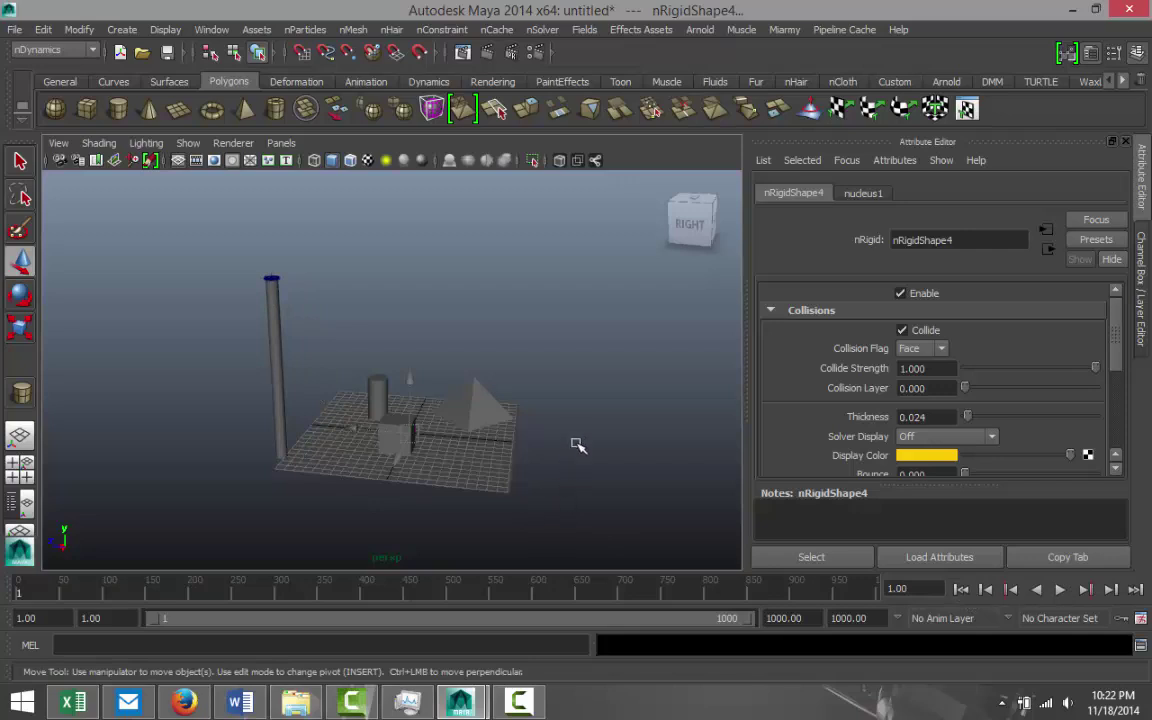
left_click_drag(566, 394, 604, 406, "alt")
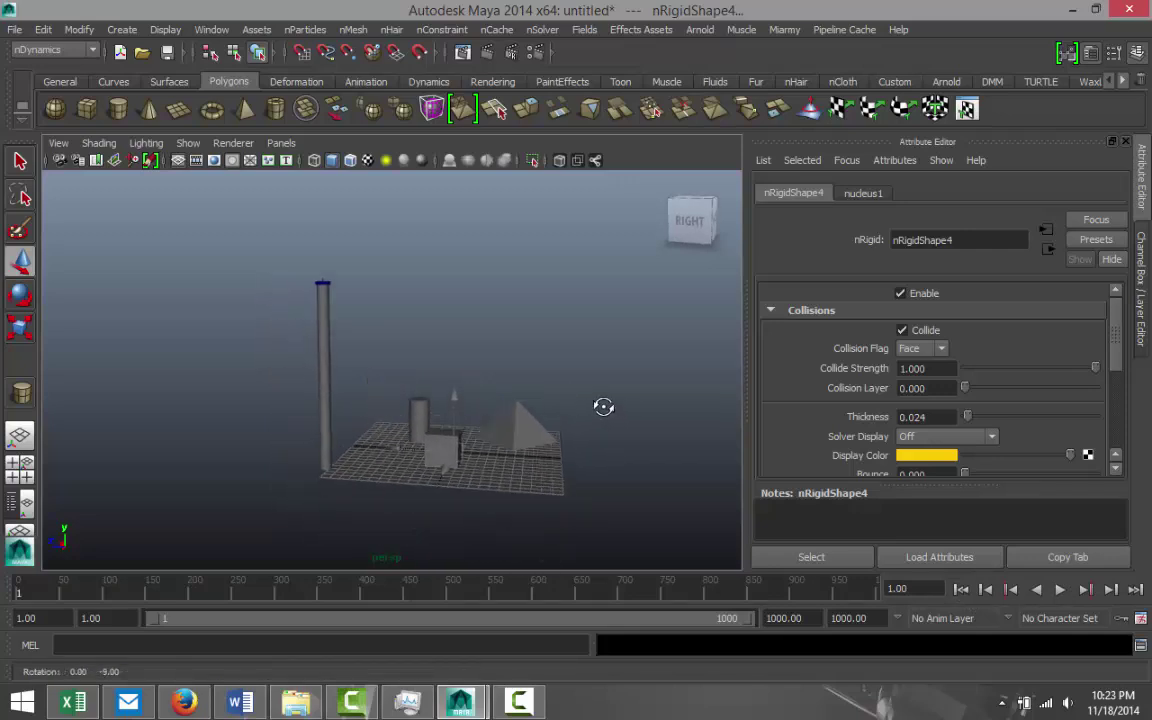
left_click(321, 347)
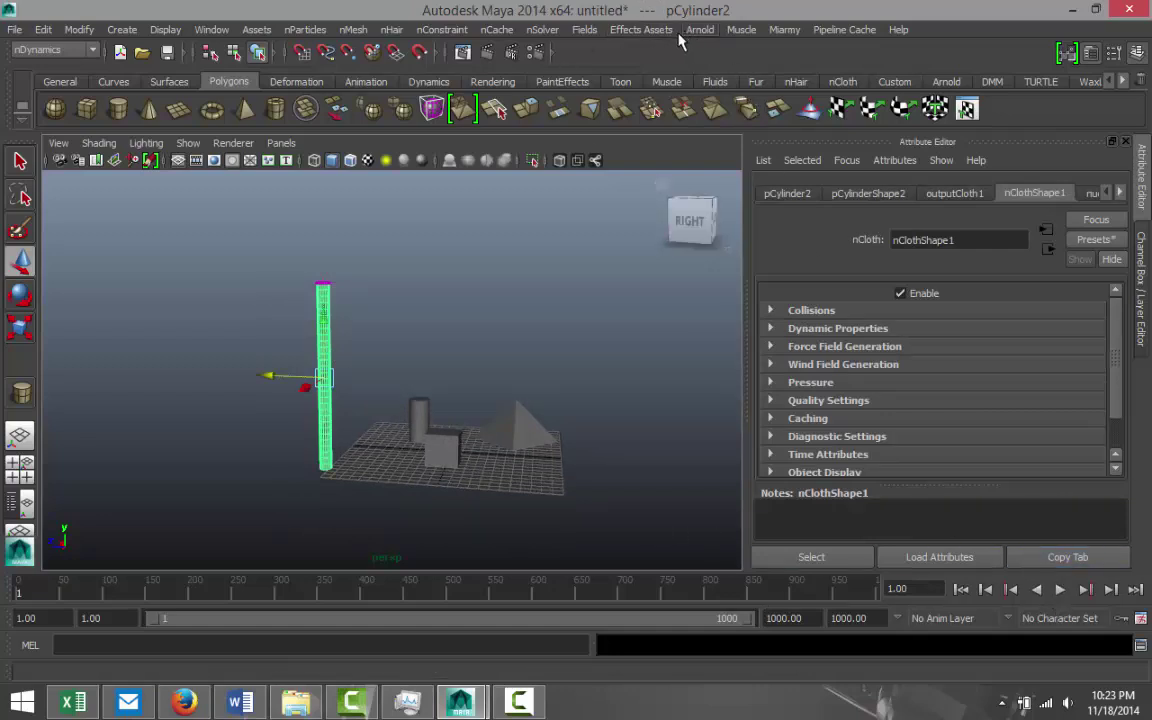
Step: Start nSolver Interactive Playback and drag the constraint sideways to bend the cloth
left_click(540, 30)
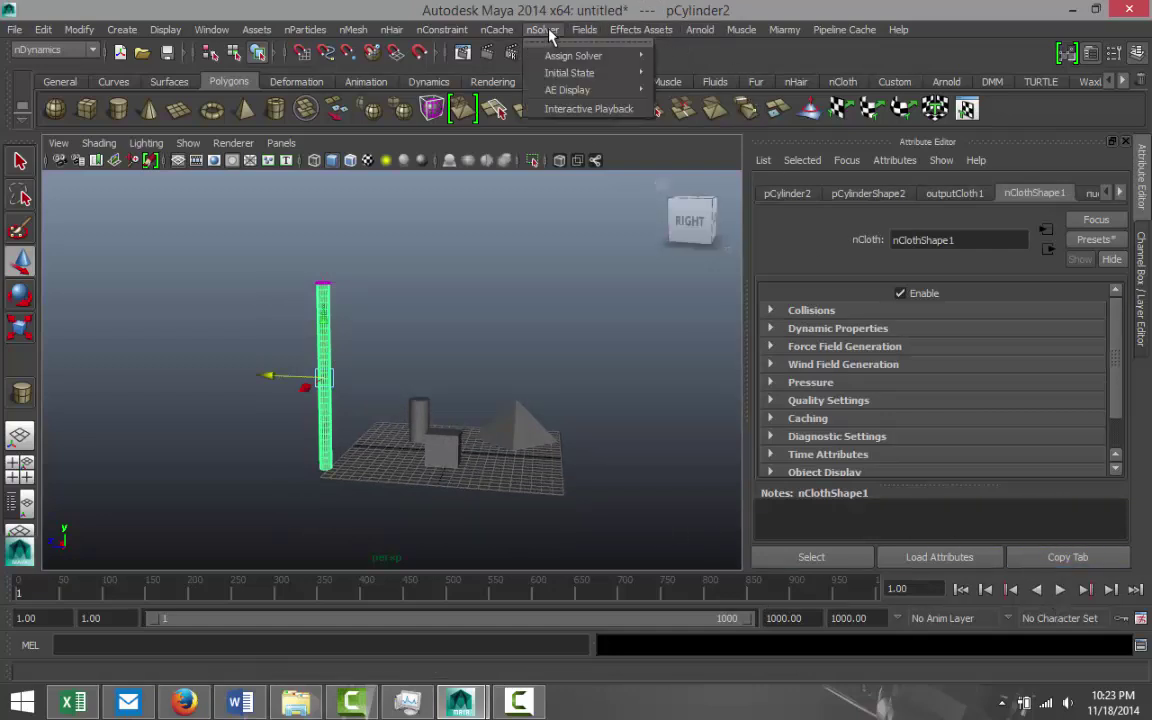
left_click(608, 110)
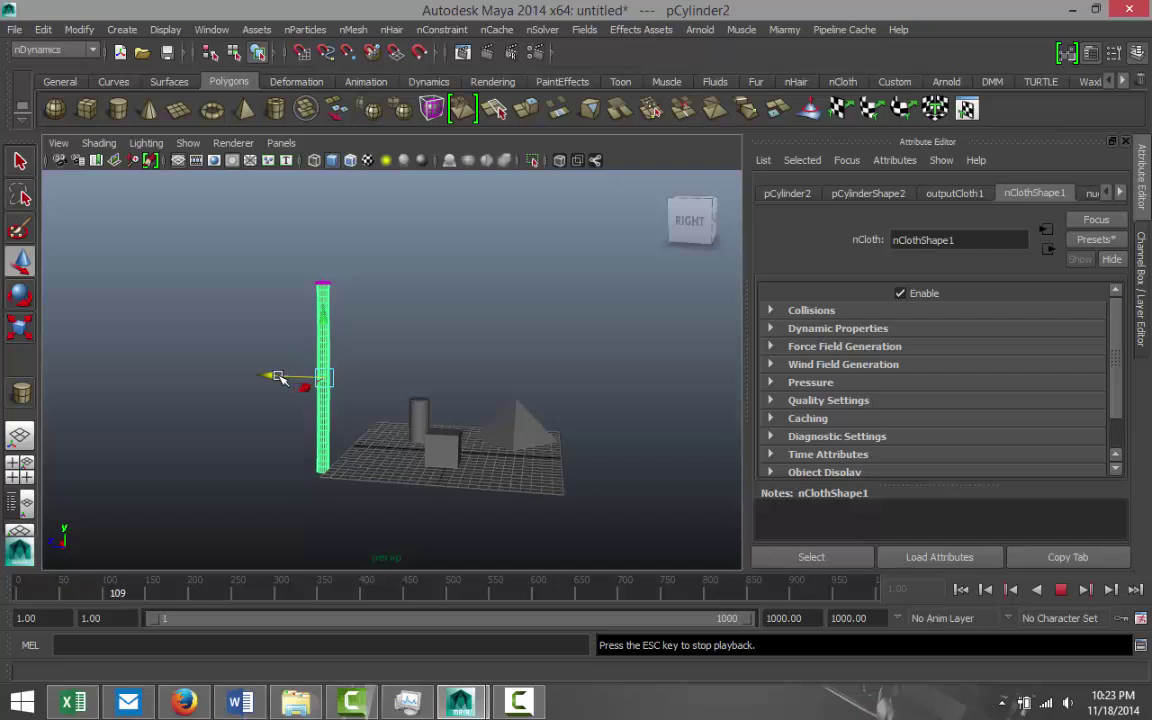
left_click_drag(278, 377, 294, 379)
left_click_drag(310, 250, 350, 306)
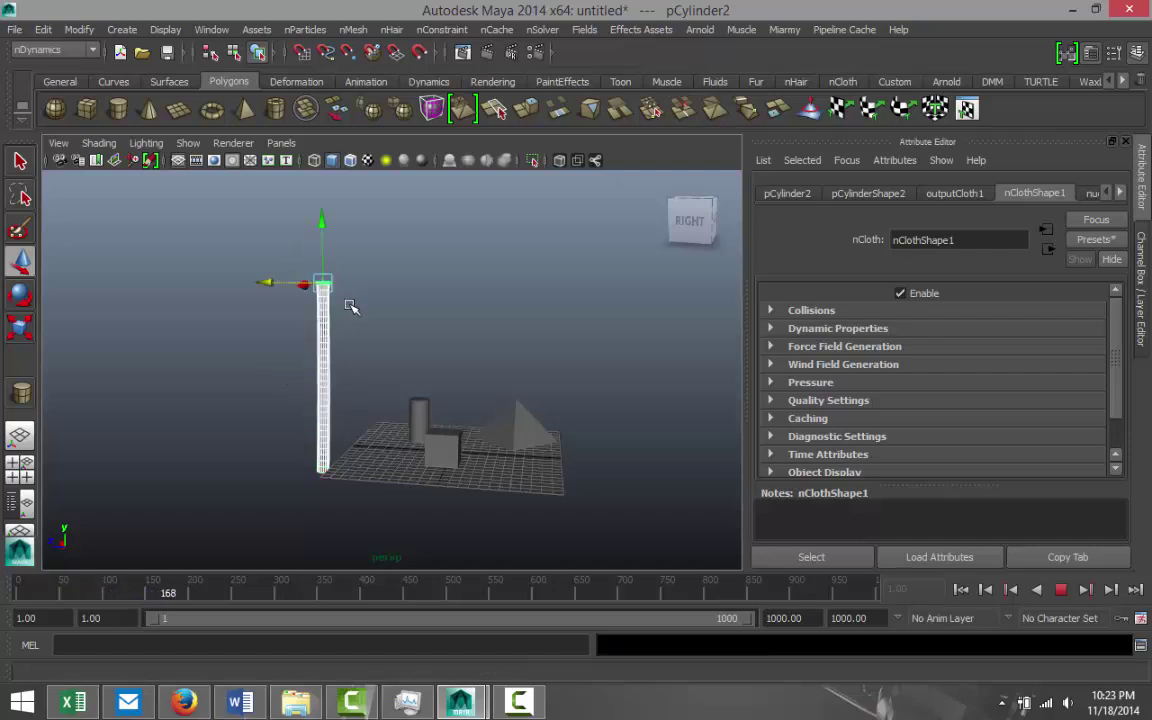
left_click_drag(268, 282, 306, 336)
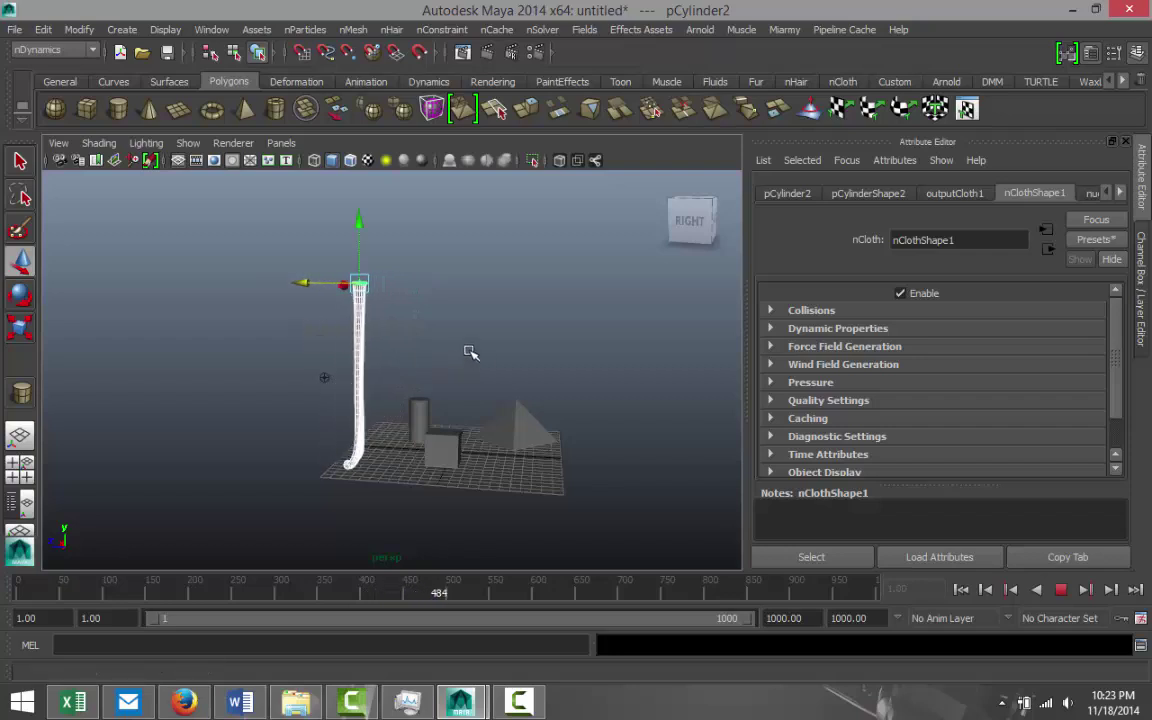
Step: Lower and slide the column top back and forth until it drapes over the cube and cylinder
left_click_drag(470, 355, 470, 374, "alt")
left_click_drag(365, 272, 403, 389)
left_click_drag(312, 416, 489, 357)
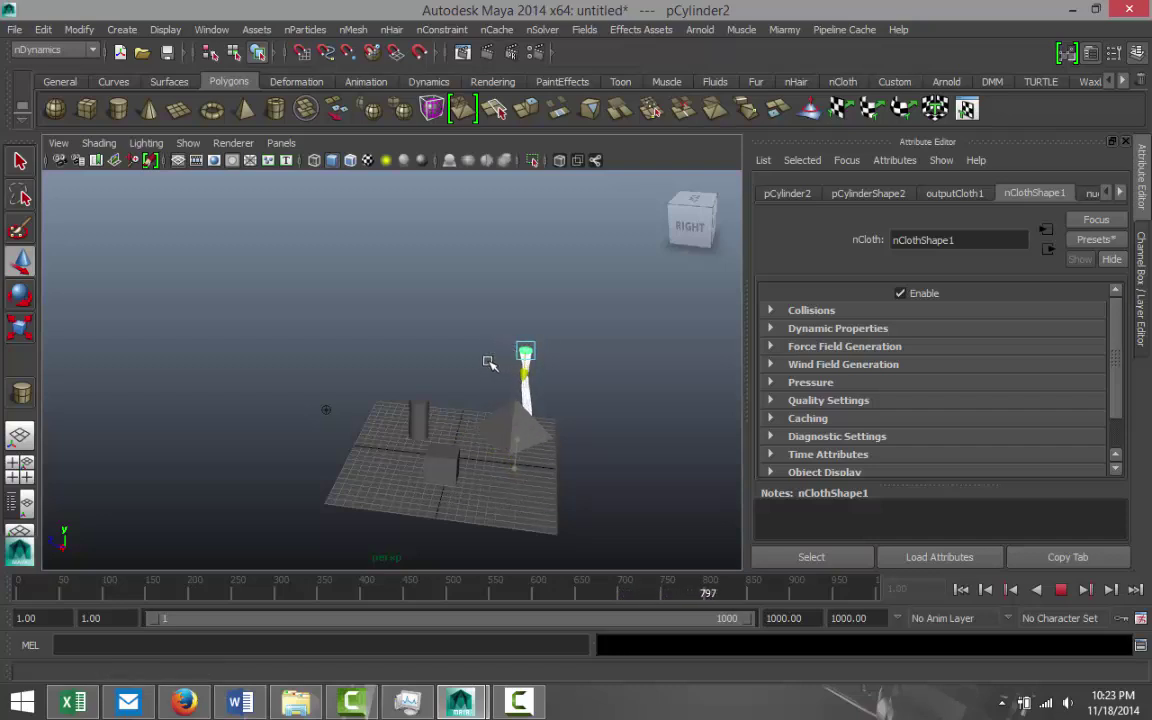
left_click_drag(482, 346, 410, 364)
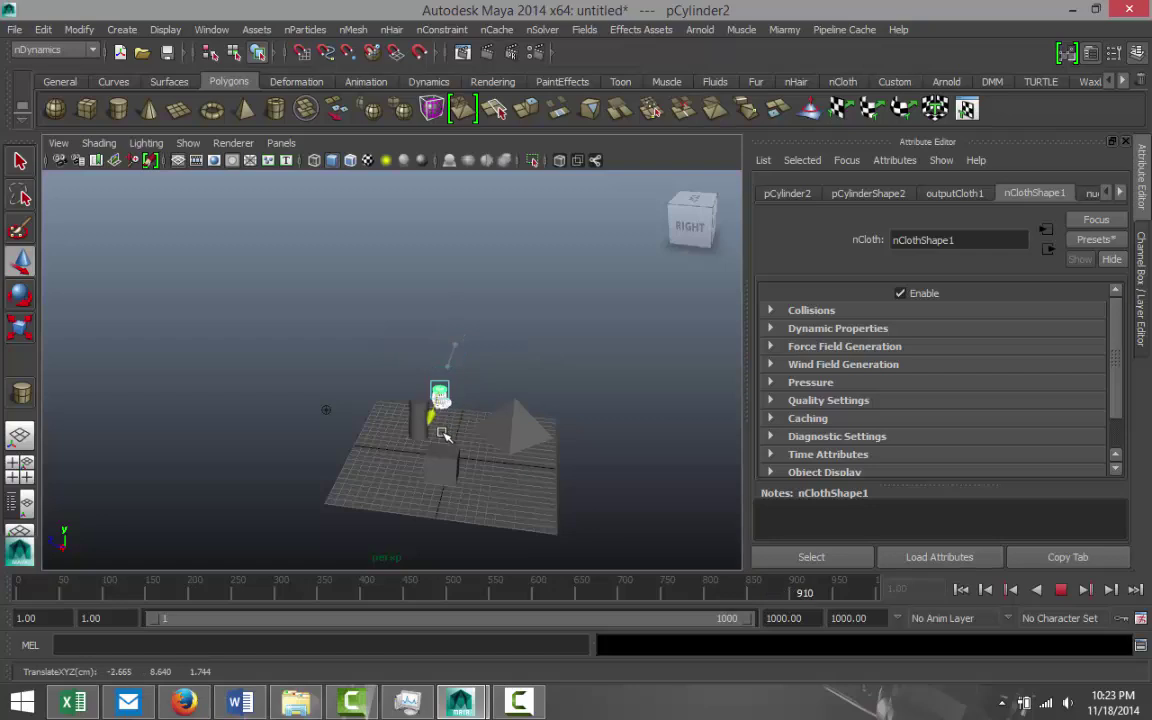
left_click_drag(444, 460, 444, 466)
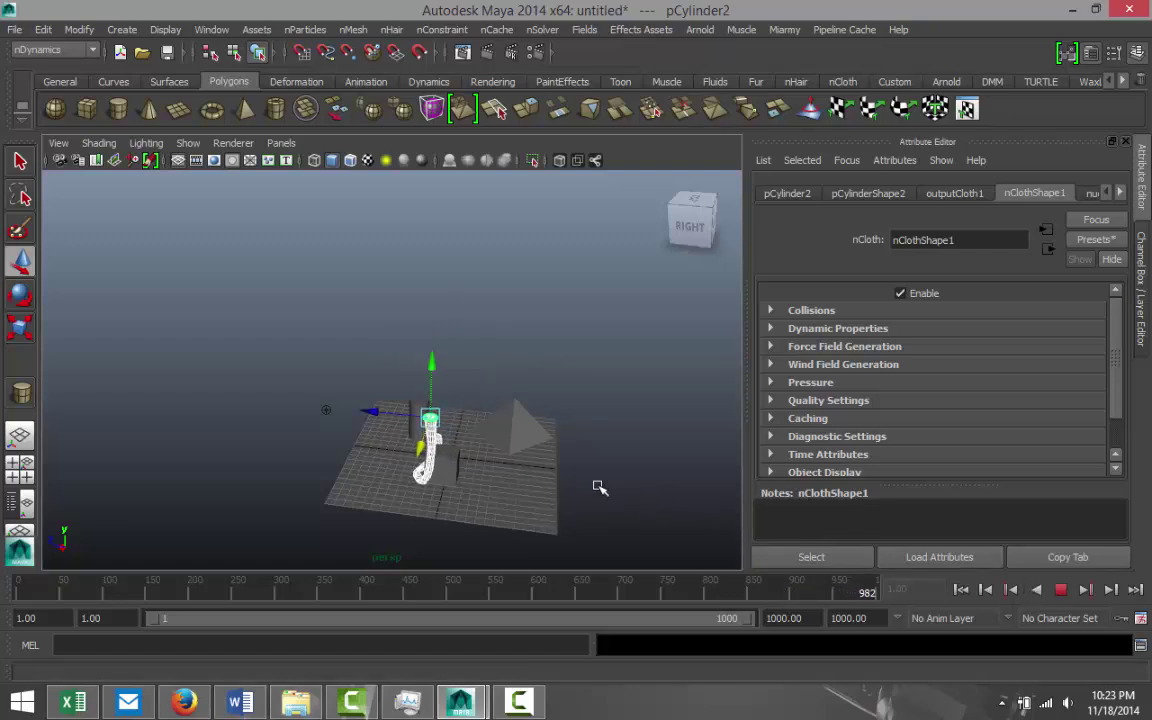
left_click_drag(570, 473, 507, 405, "alt")
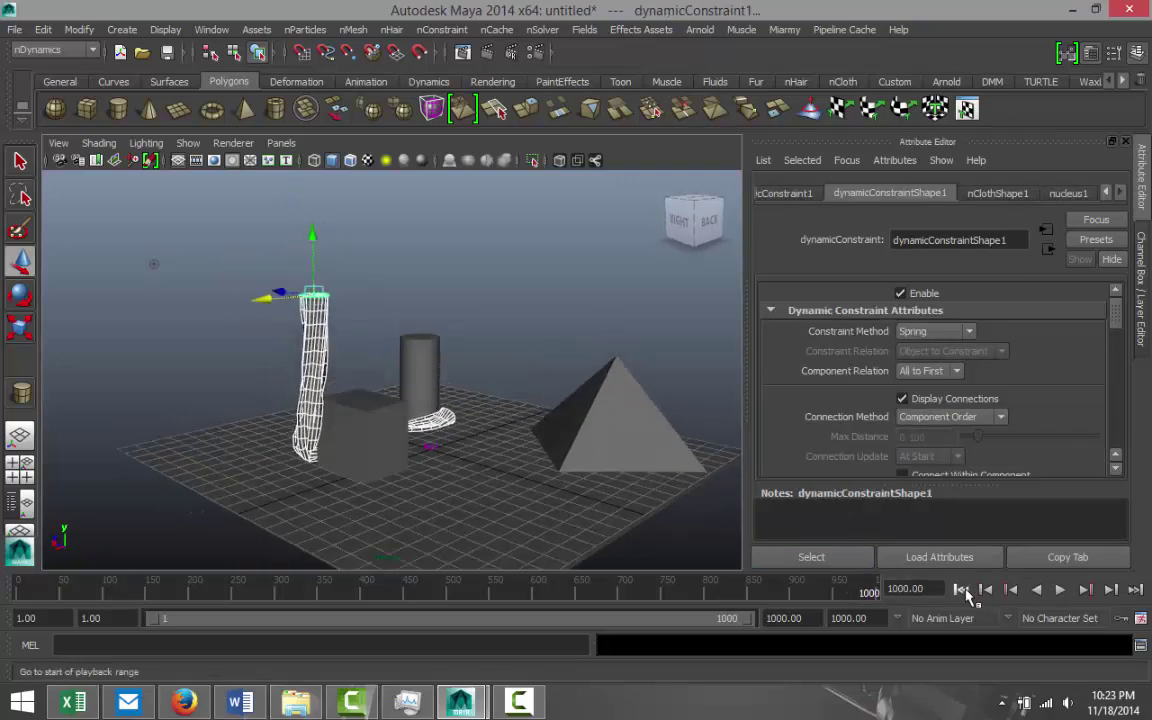
Step: Rewind to frame 1, lift the constraint up and along X, then play to frame 193
left_click(962, 591)
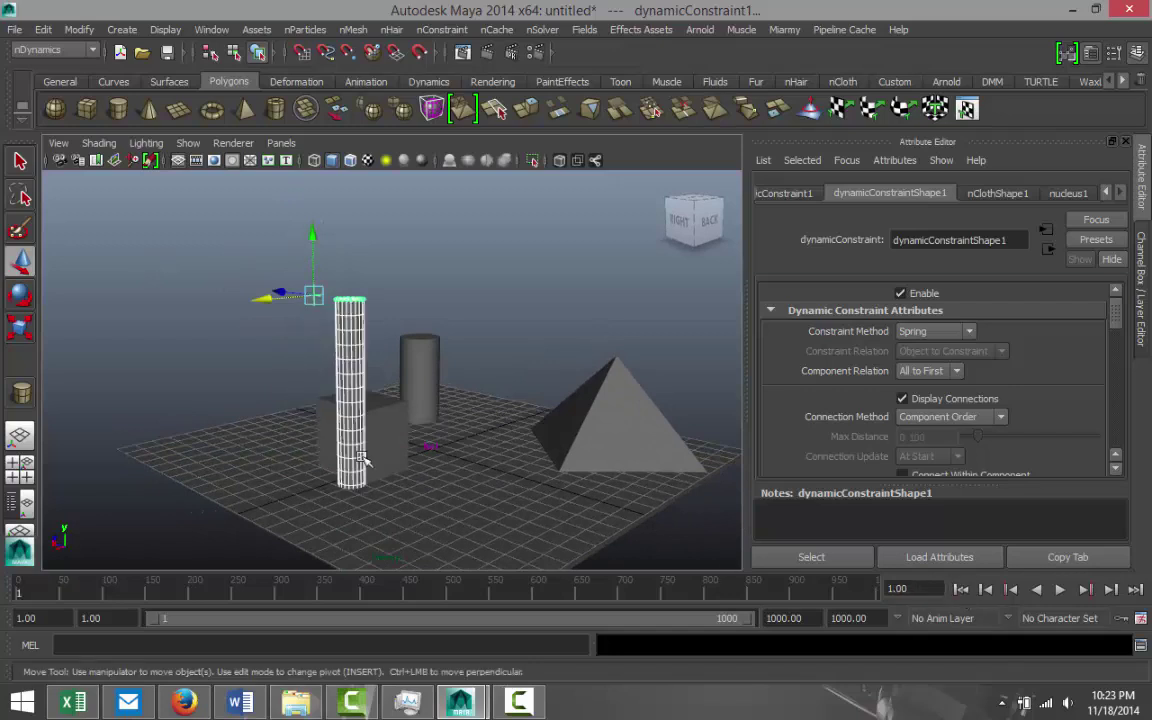
scroll(325, 400, "down", 5)
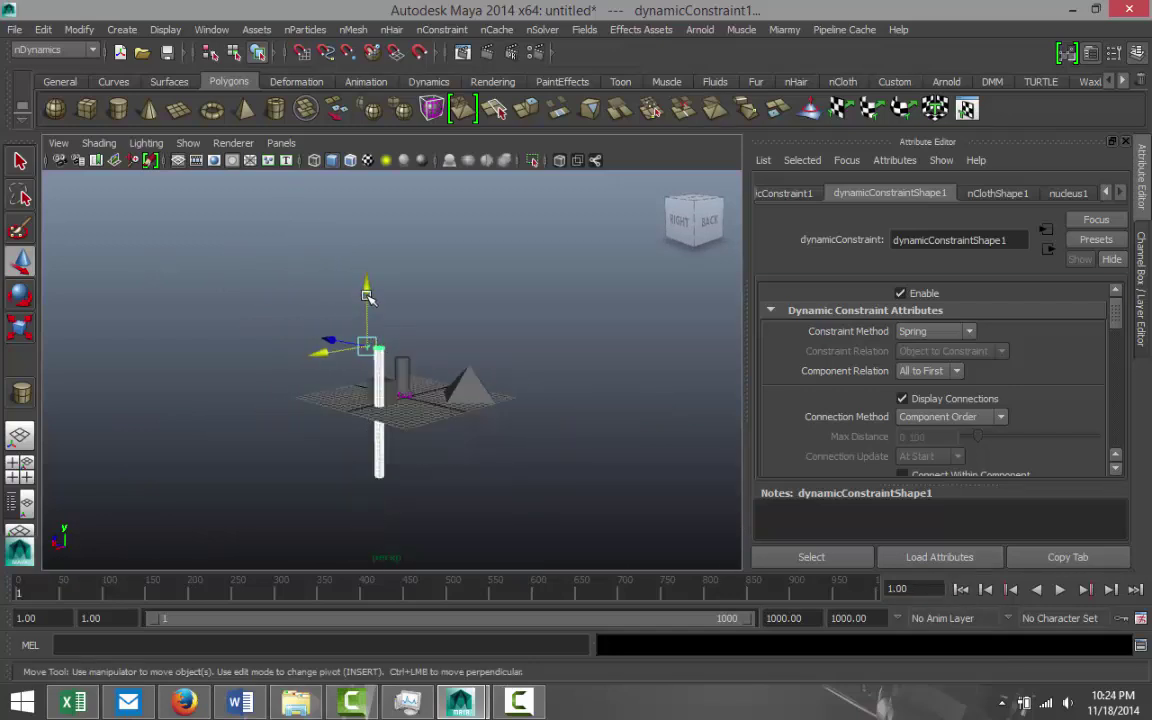
left_click_drag(367, 296, 370, 193)
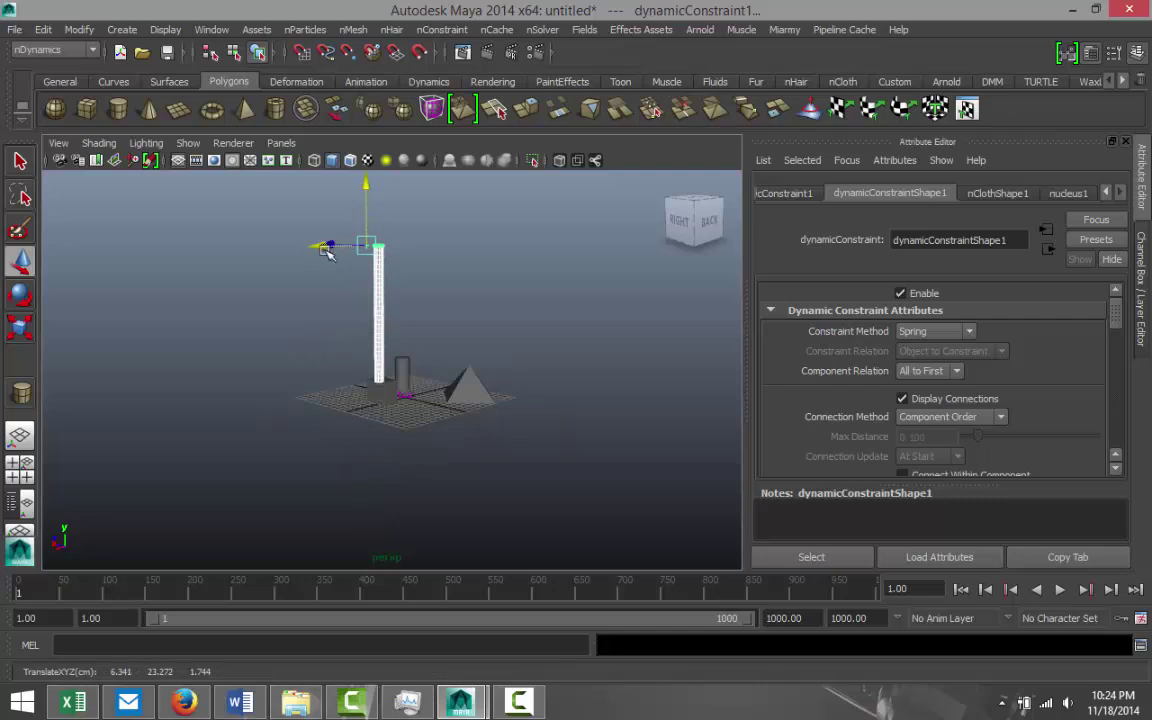
left_click_drag(327, 250, 217, 266)
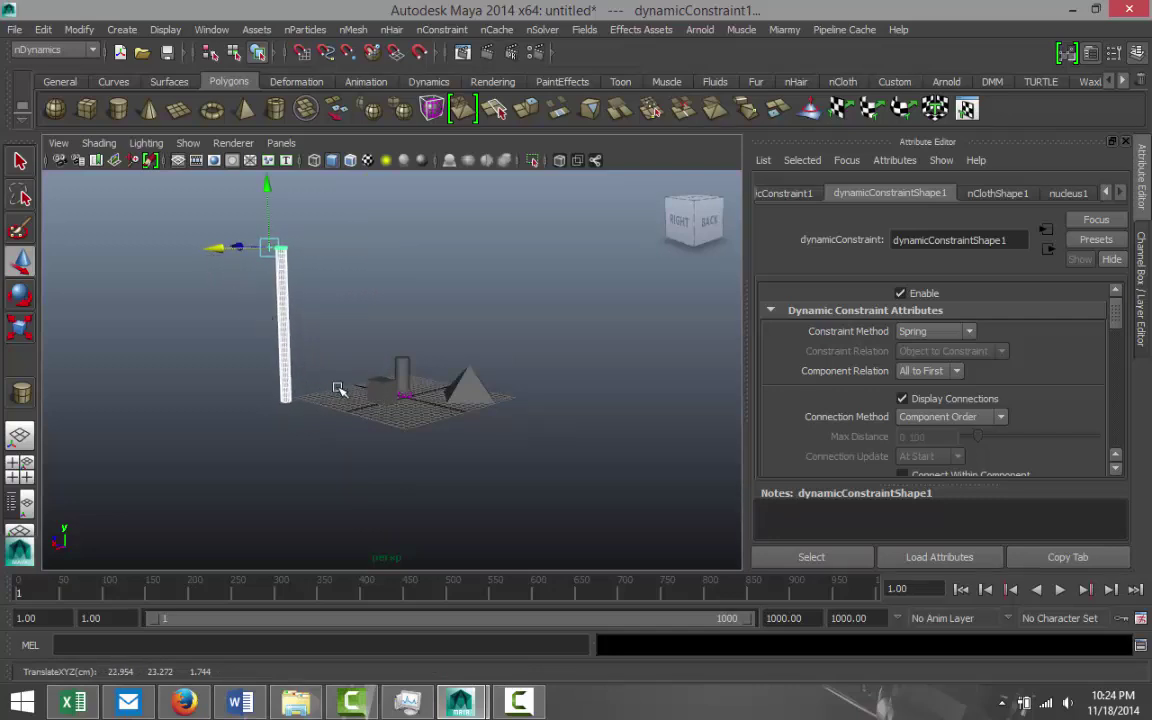
middle_click_drag(446, 404, 431, 444, "alt")
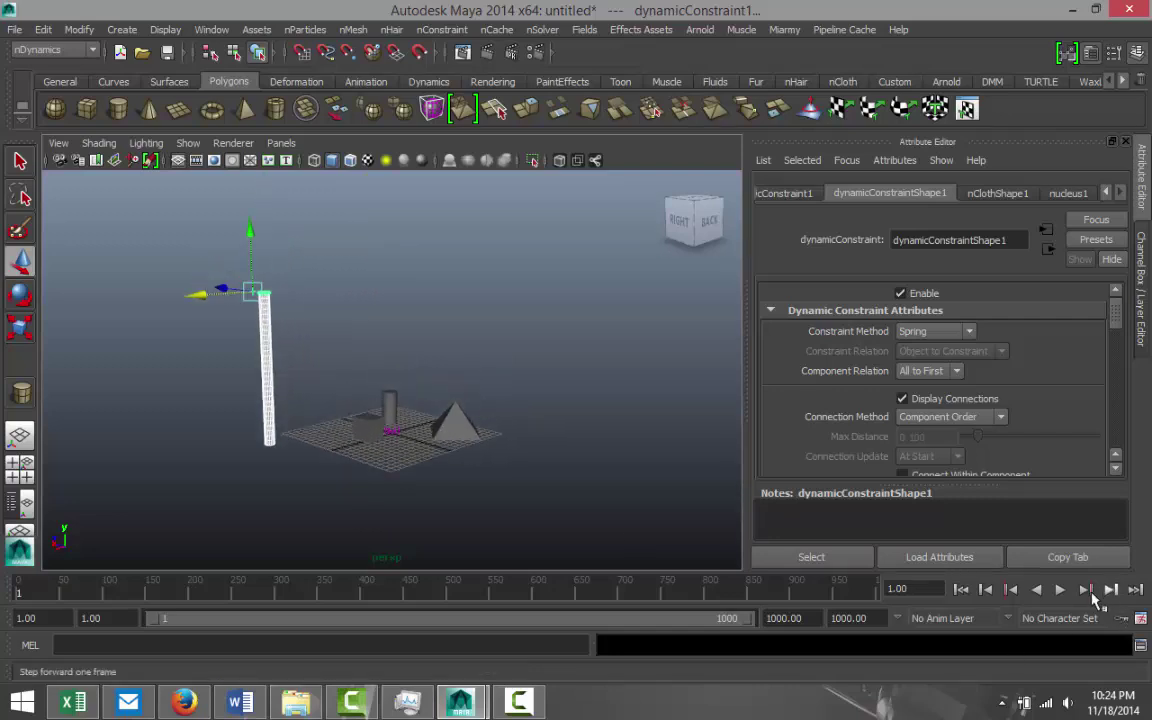
left_click(1060, 590)
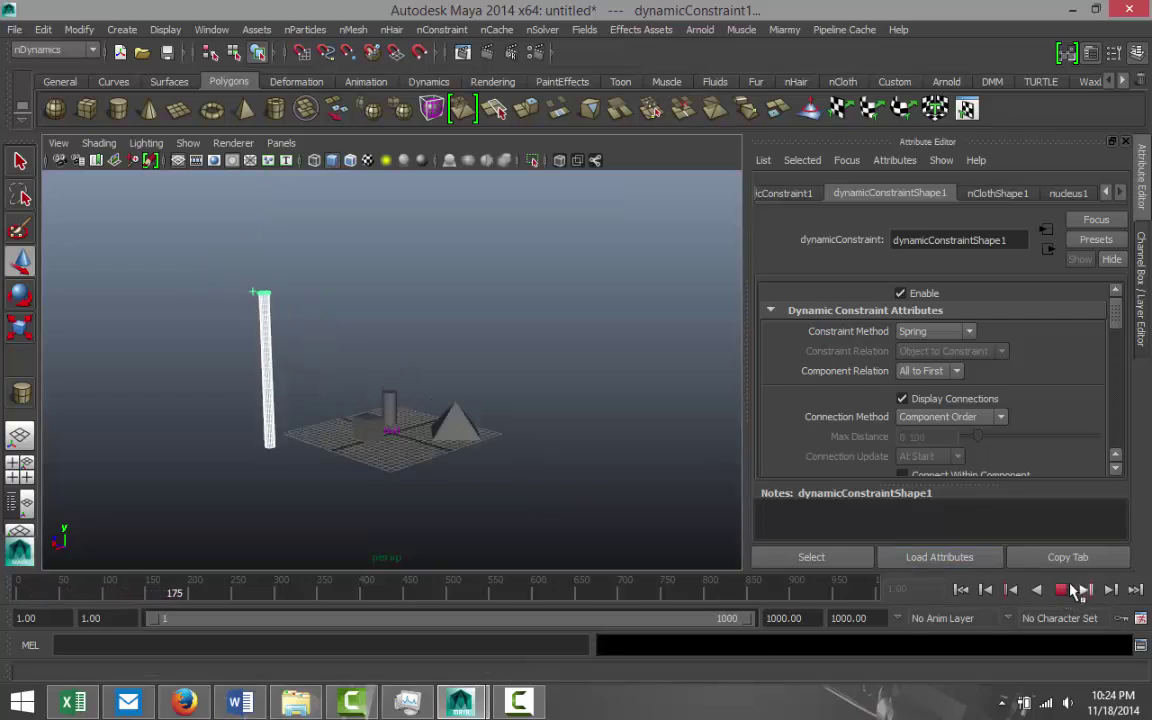
left_click(1066, 590)
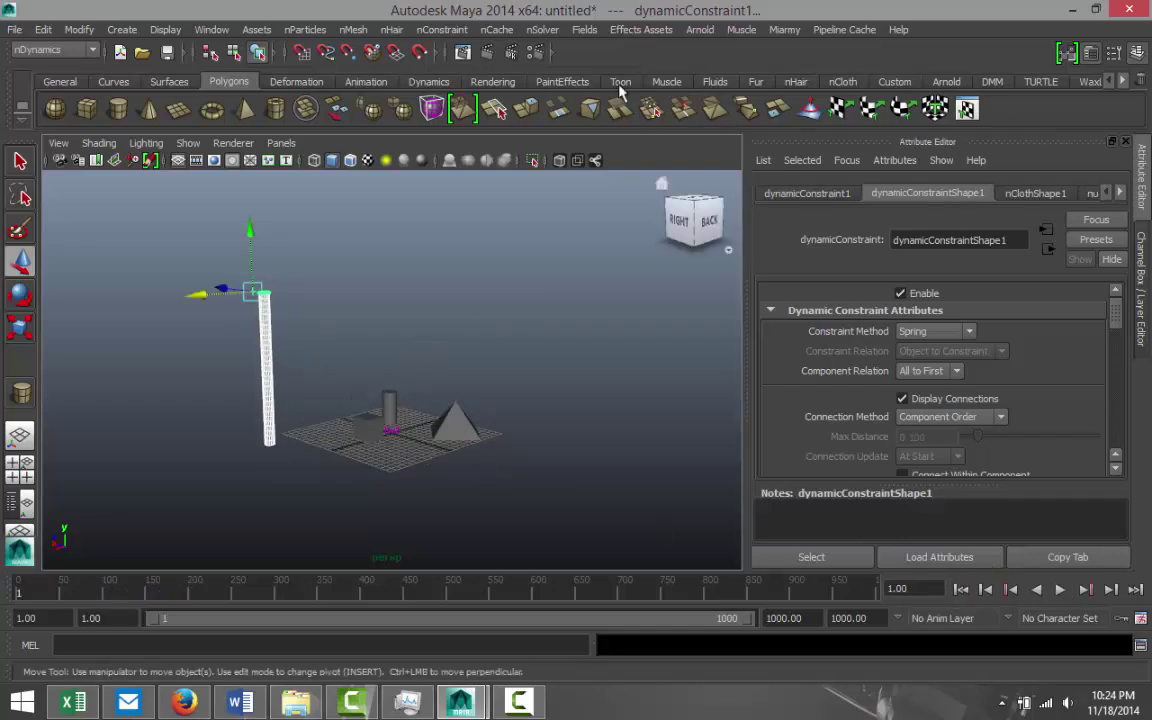
Step: Run Interactive Playback, dragging the constraint sideways and down so the cloth curls beside the cube
left_click(542, 31)
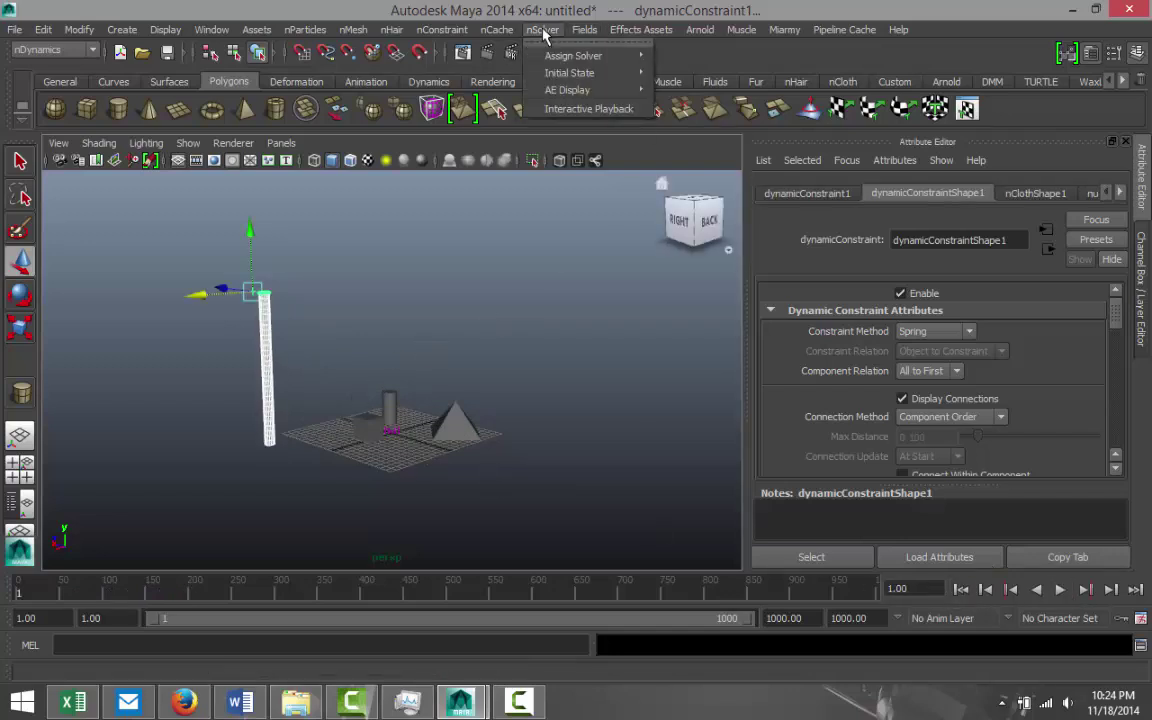
left_click(590, 110)
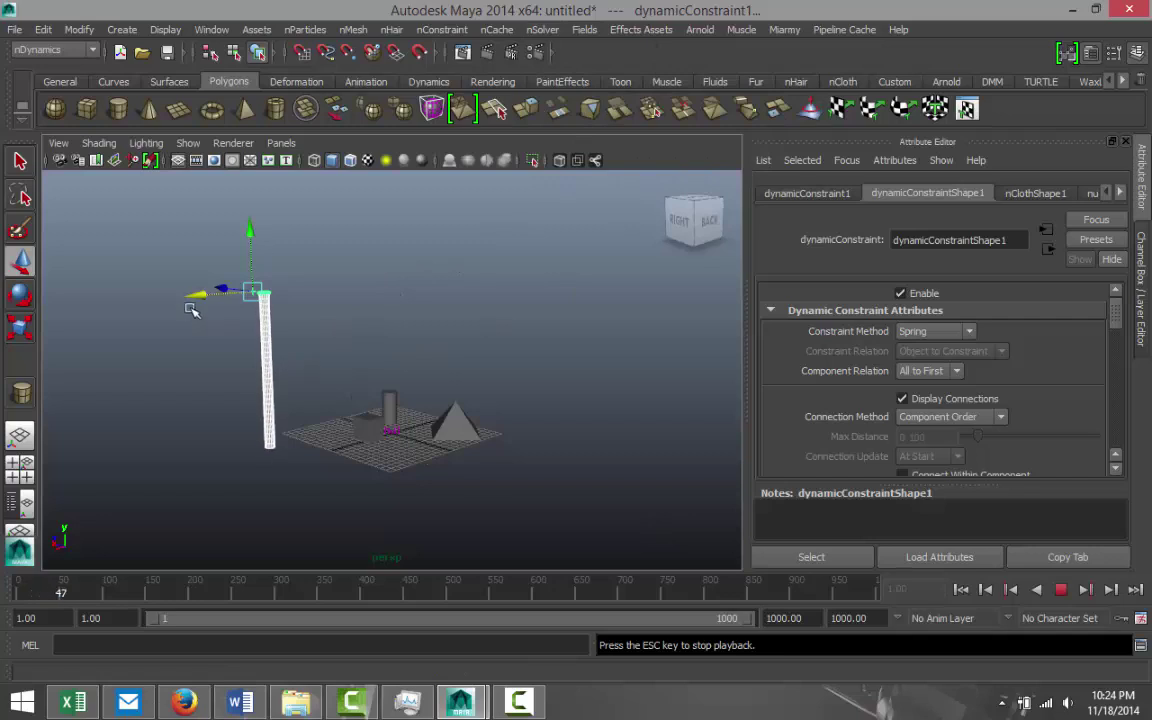
left_click_drag(197, 292, 291, 316)
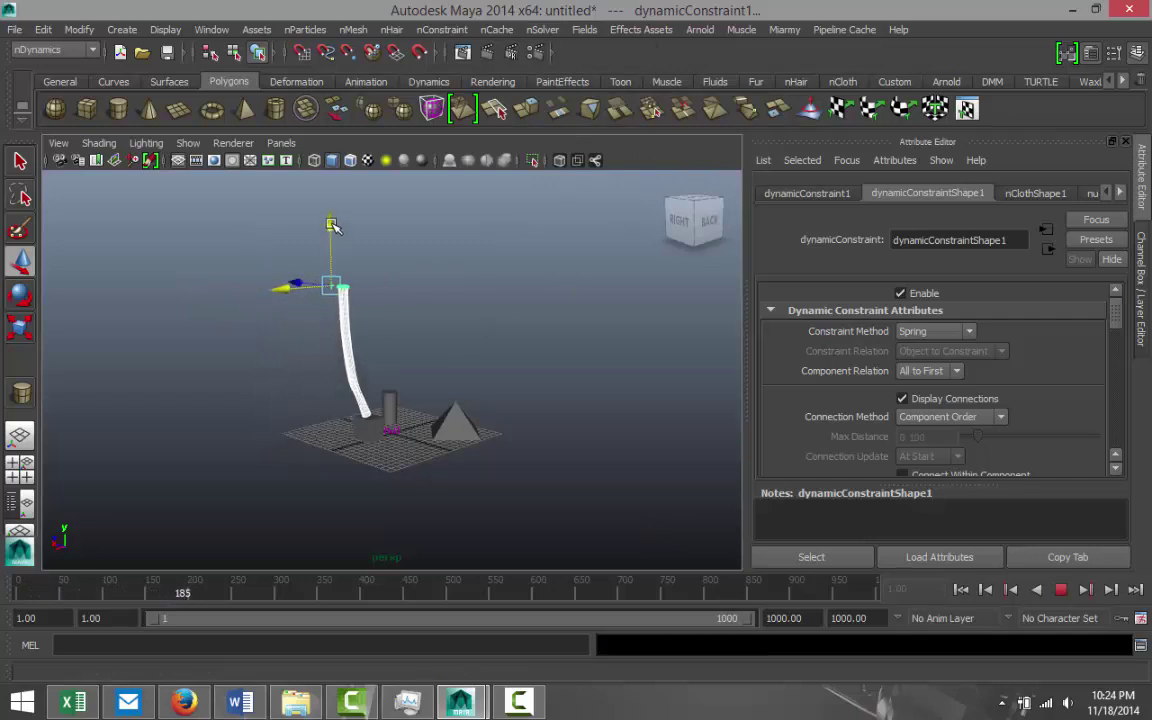
left_click_drag(333, 226, 340, 318)
scroll(417, 404, "up", 5)
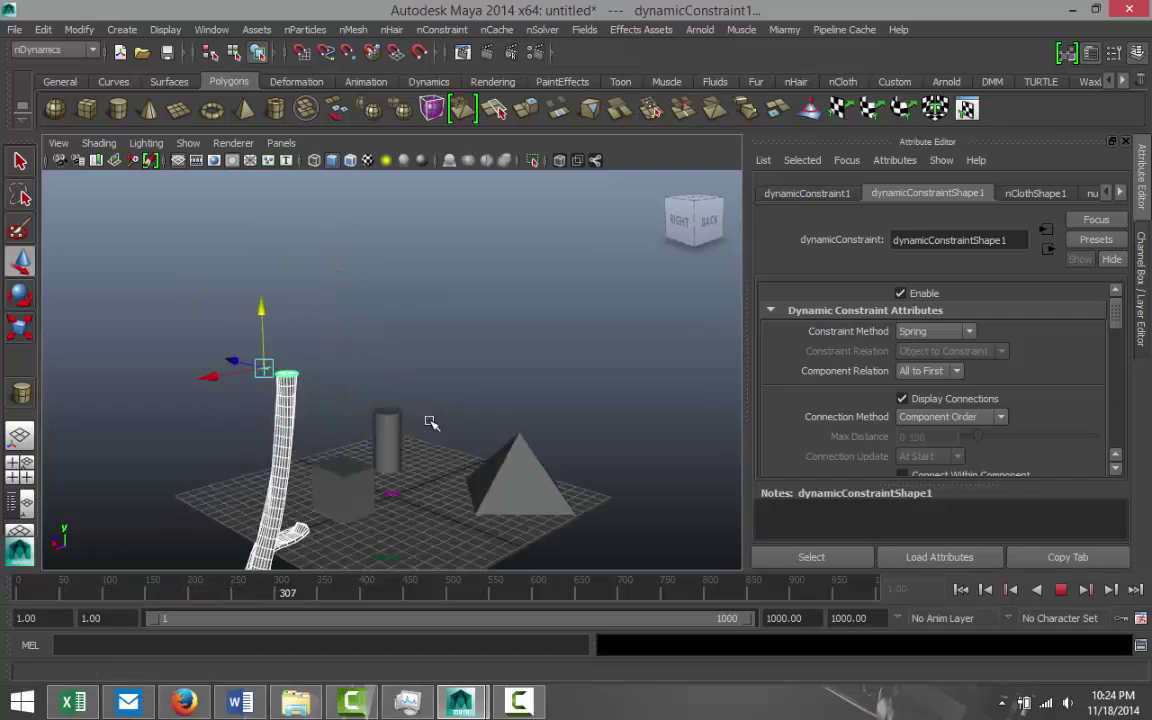
middle_click_drag(437, 424, 400, 372, "alt")
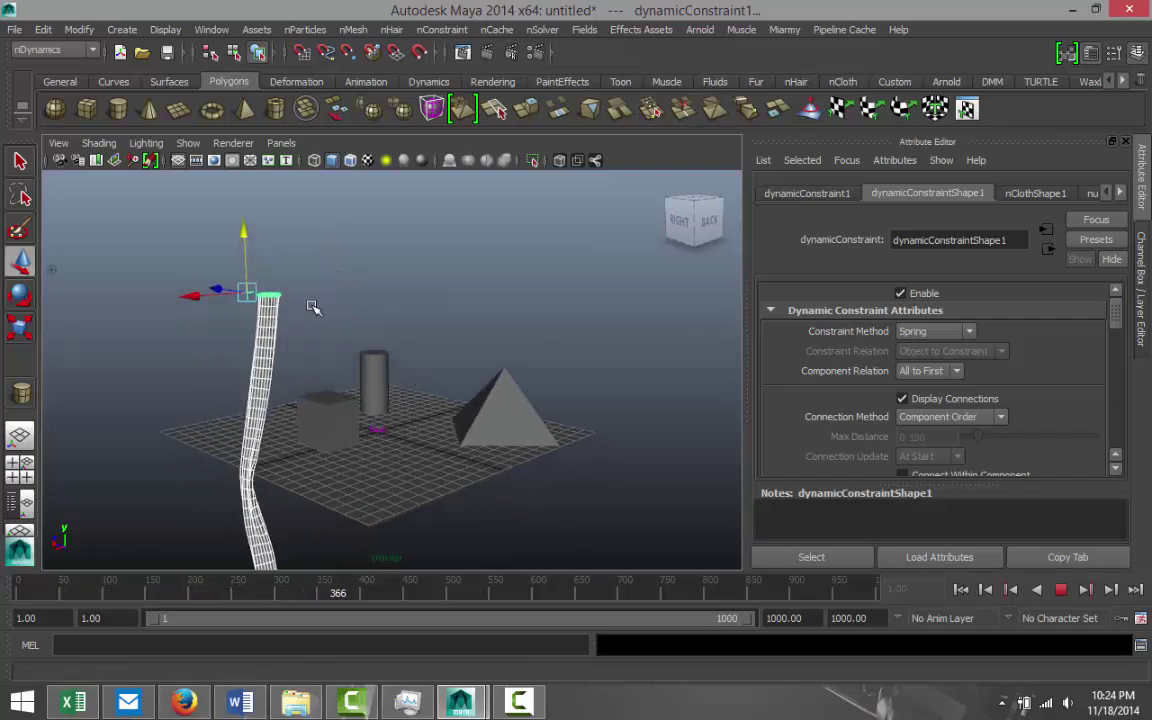
left_click_drag(205, 300, 213, 386)
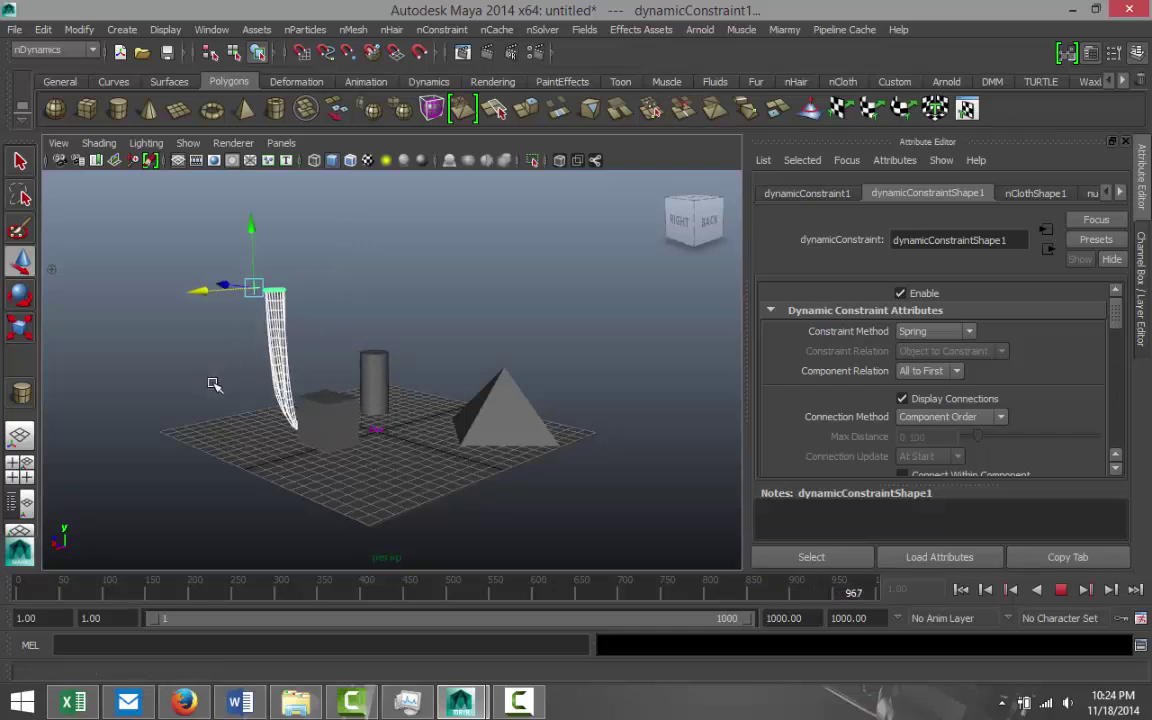
Step: Stop playback and delete the nCloth cylinder's construction history via Delete by Type > History
left_click(1060, 590)
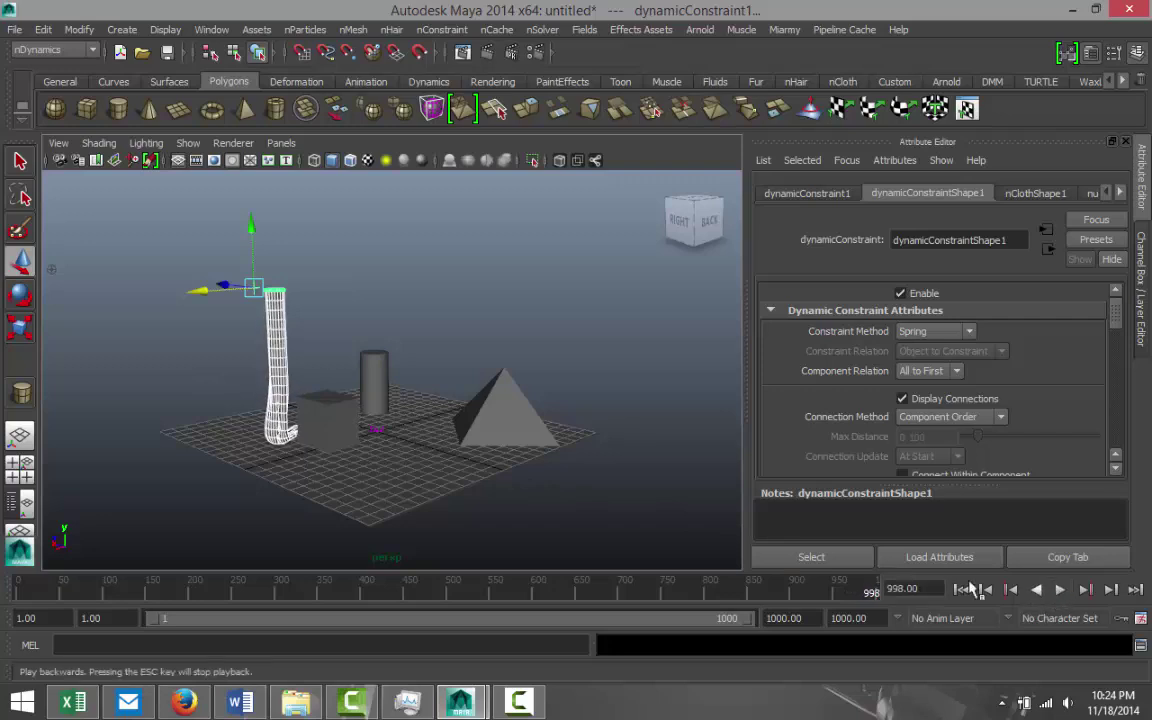
left_click_drag(309, 476, 414, 476, "alt")
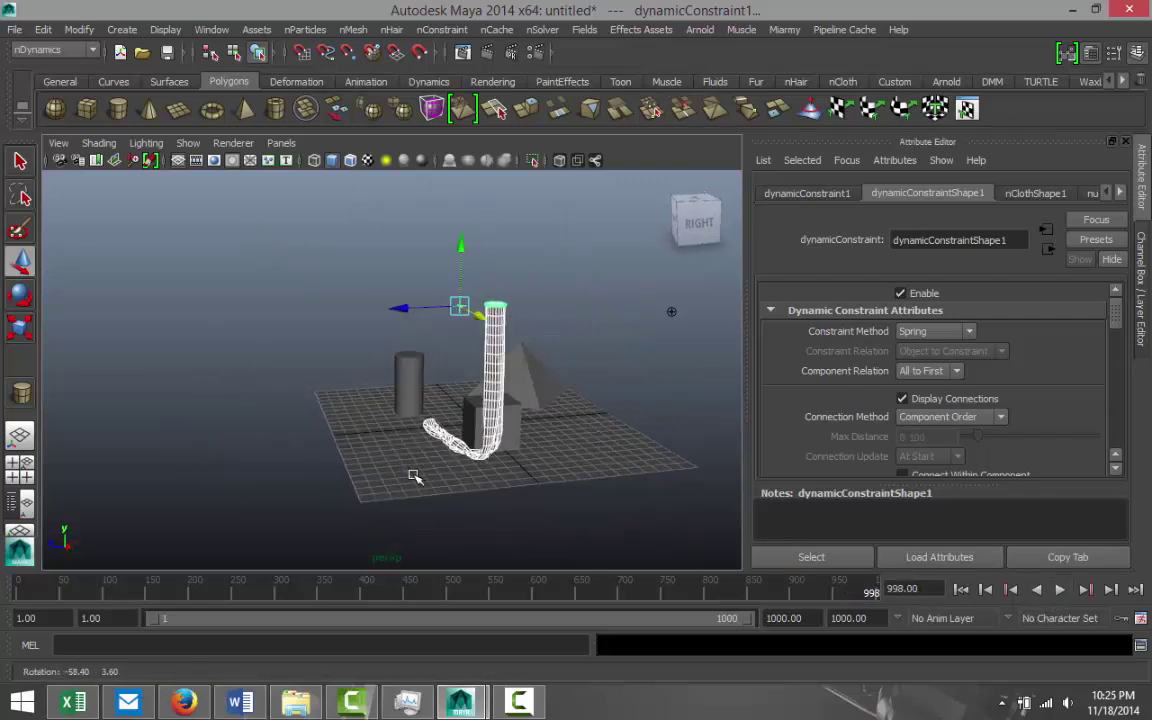
right_click_drag(490, 305, 570, 280)
left_click(497, 356)
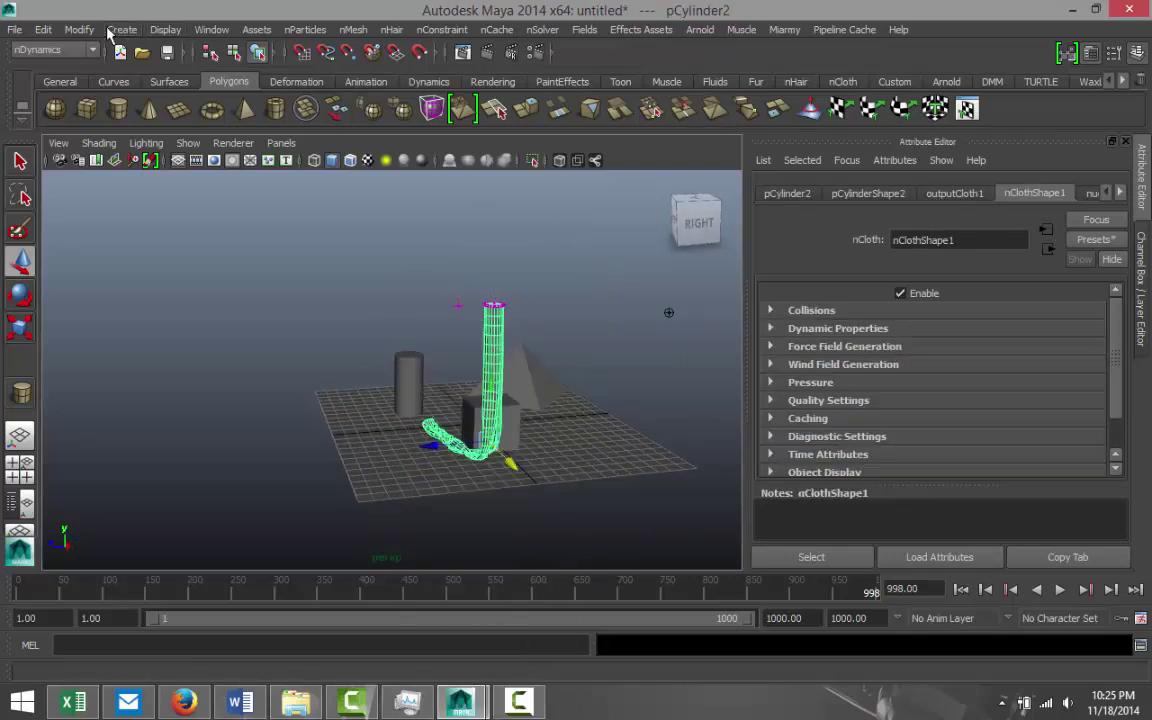
left_click(44, 30)
mouse_move(130, 232)
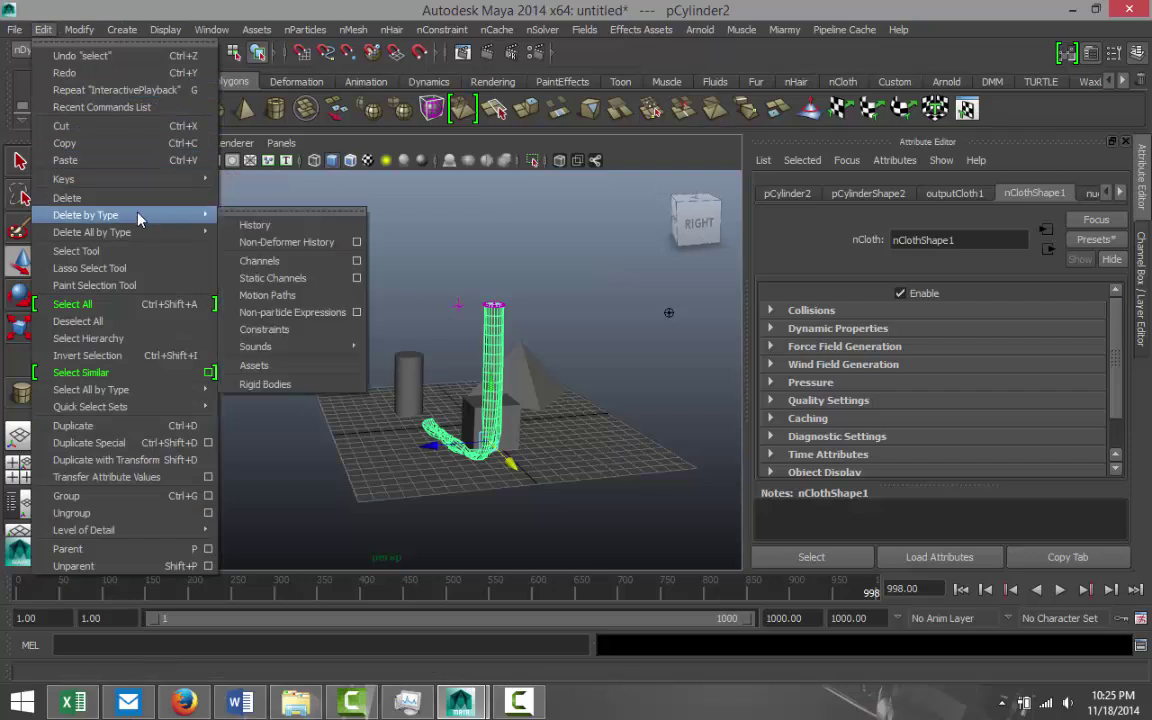
left_click(250, 226)
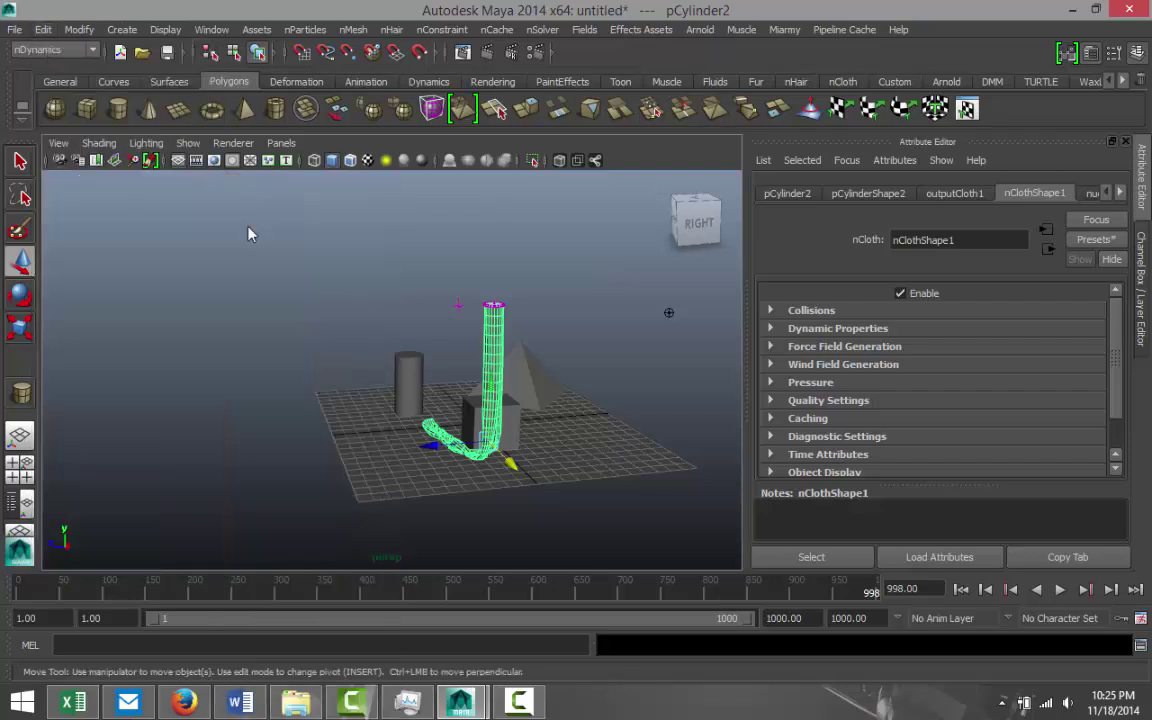
Step: Reselect the cloth cylinder and move it far left, away from its constraint point
left_click(594, 299)
left_click(501, 334)
left_click_drag(432, 447, 193, 458)
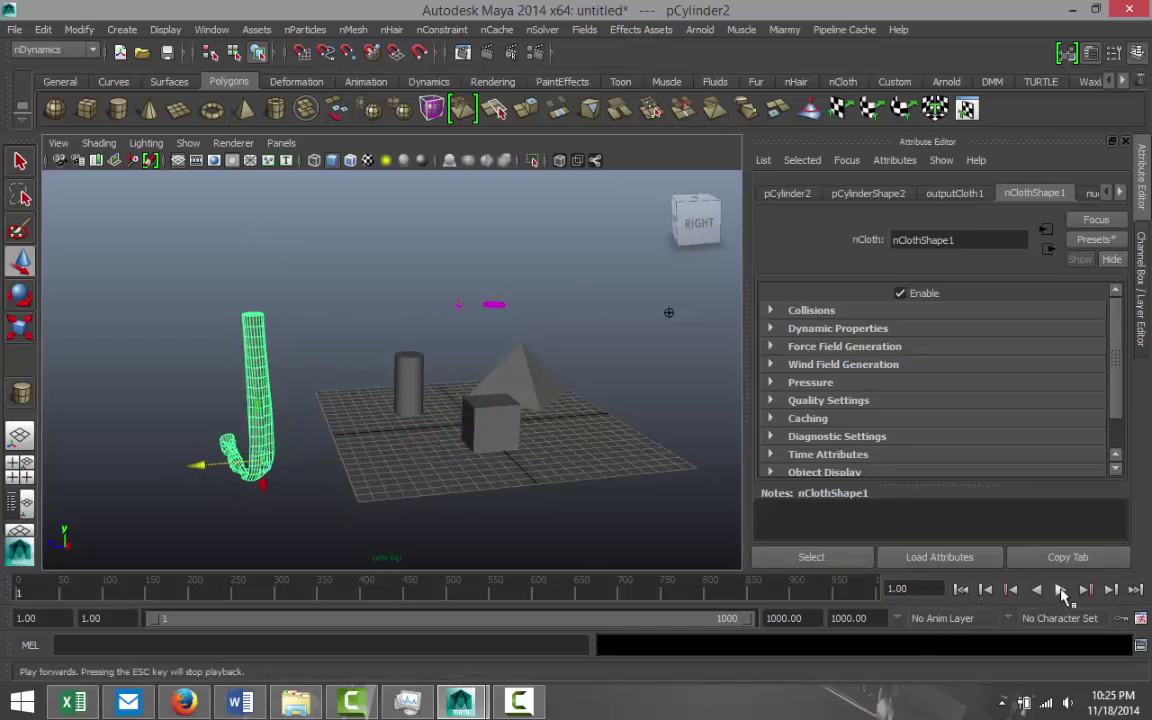
Step: Play the simulation and stop it at frame 97
left_click(1062, 590)
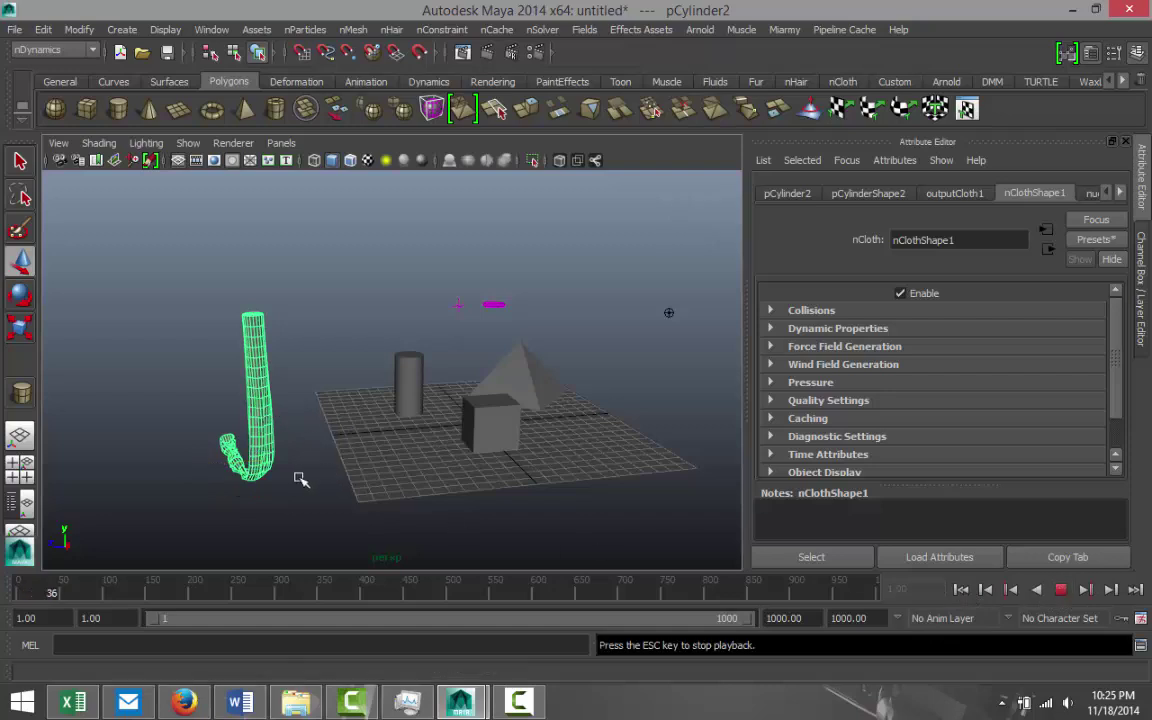
left_click_drag(301, 480, 419, 468, "alt")
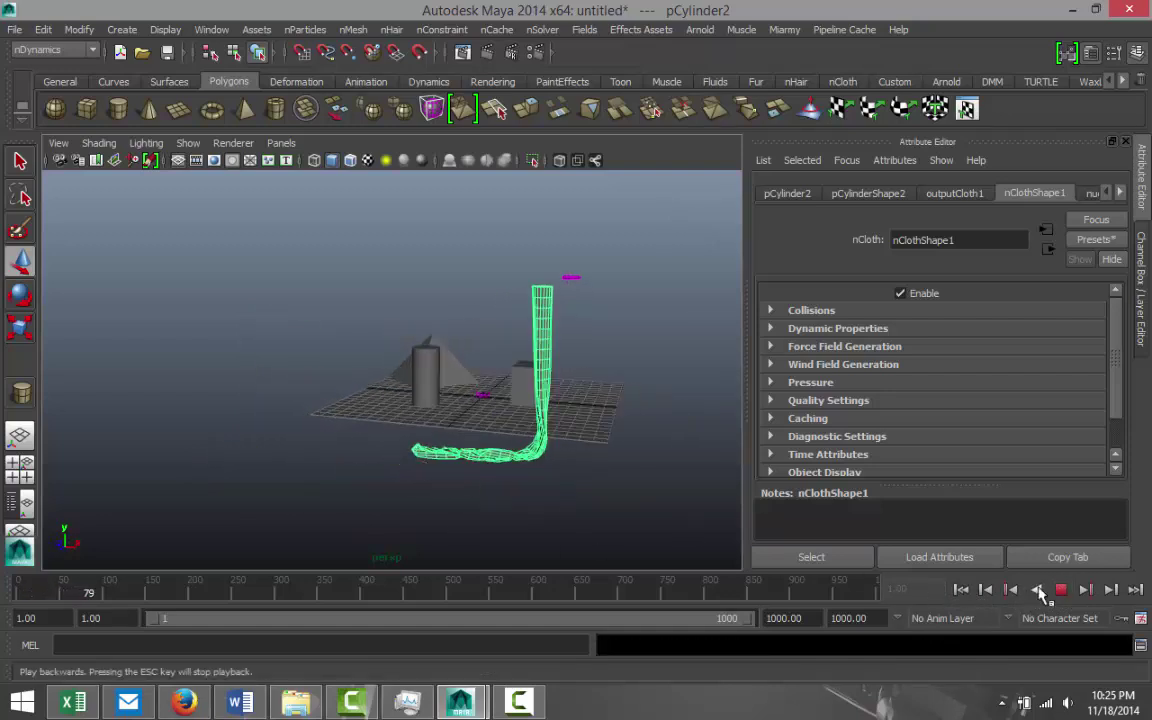
left_click(1062, 590)
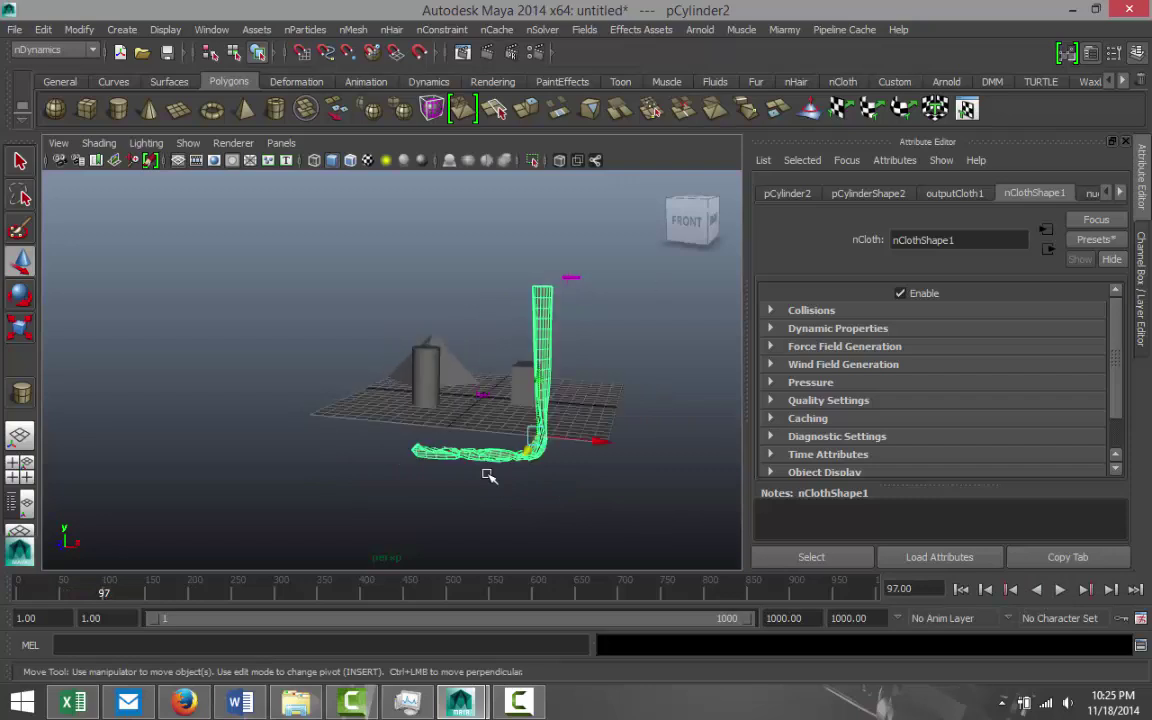
Step: Orbit, pan and zoom the perspective view to inspect the crumpled cloth coil beside the cube
left_click_drag(493, 488, 429, 468, "alt")
middle_click_drag(489, 469, 391, 481, "alt")
left_click_drag(391, 481, 421, 457, "alt")
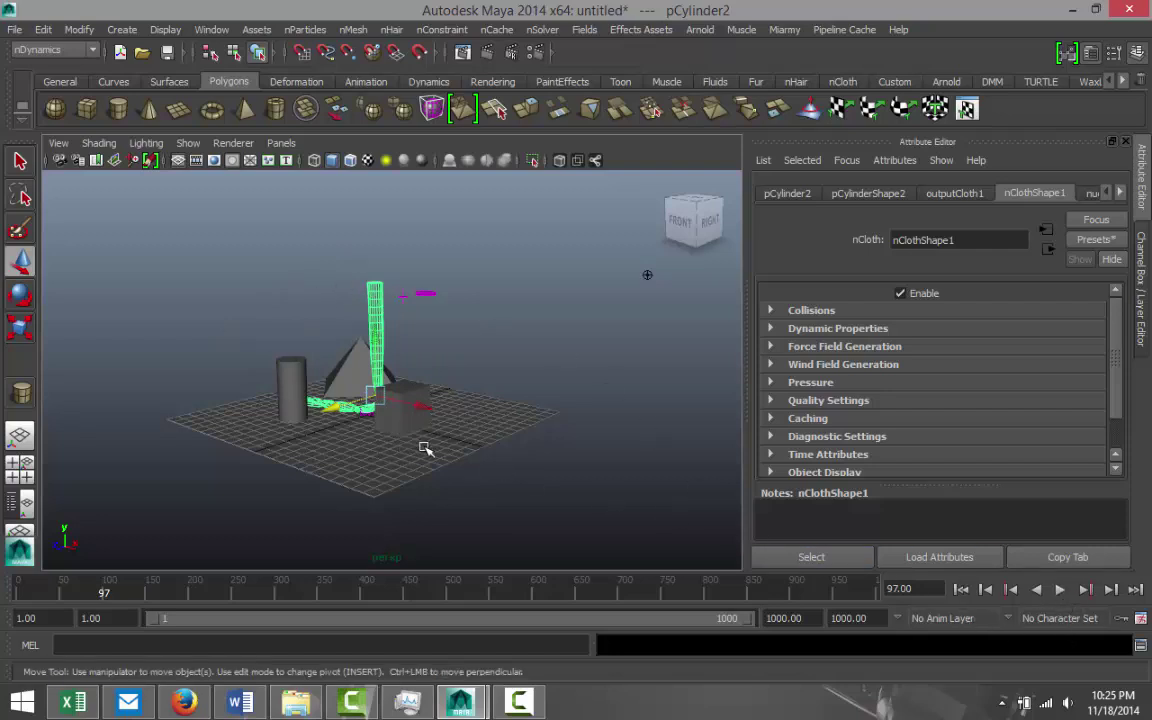
scroll(432, 452, "up", 4)
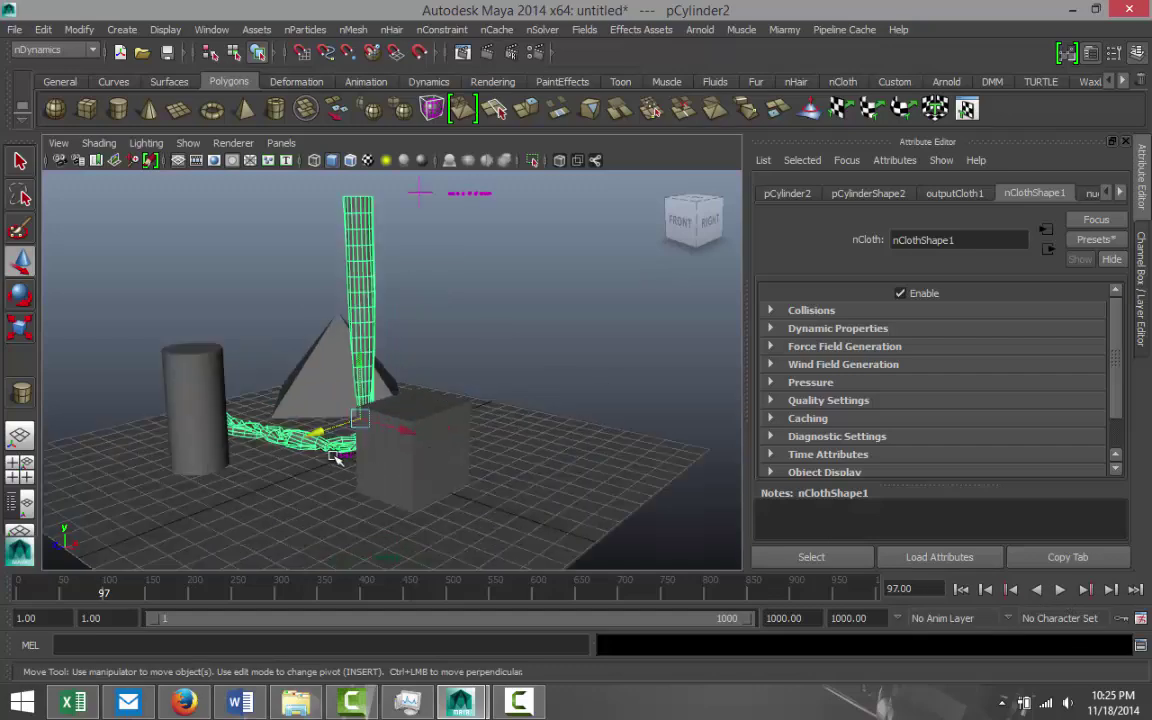
left_click_drag(336, 457, 477, 487, "alt")
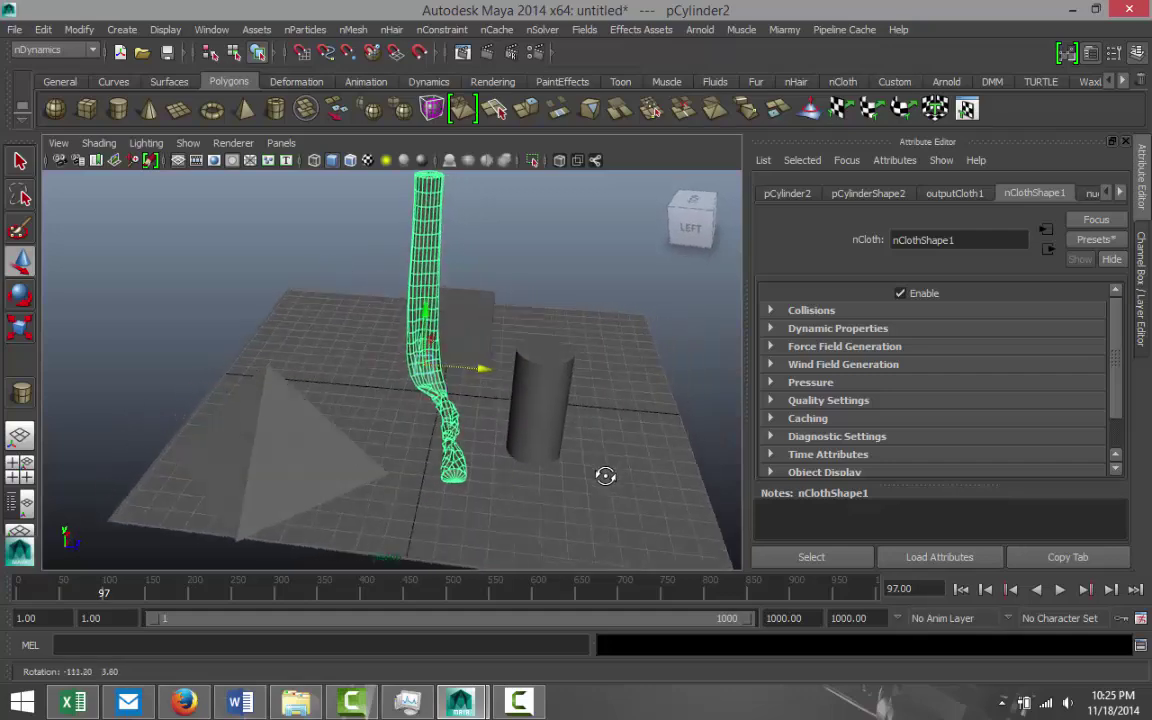